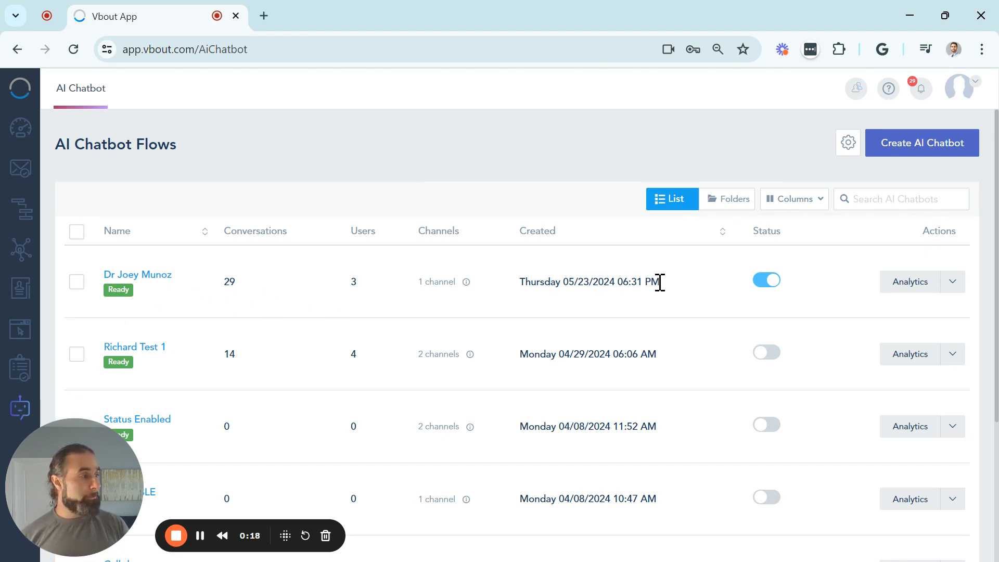
Review the chatbot list's conversations, users and channels columns, including the connected channels of the first chatbots
{"action": "scroll", "coordinate": [768, 323], "scroll_direction": "down", "scroll_amount": 4}
{"action": "scroll", "coordinate": [767, 368], "scroll_direction": "up", "scroll_amount": 4}
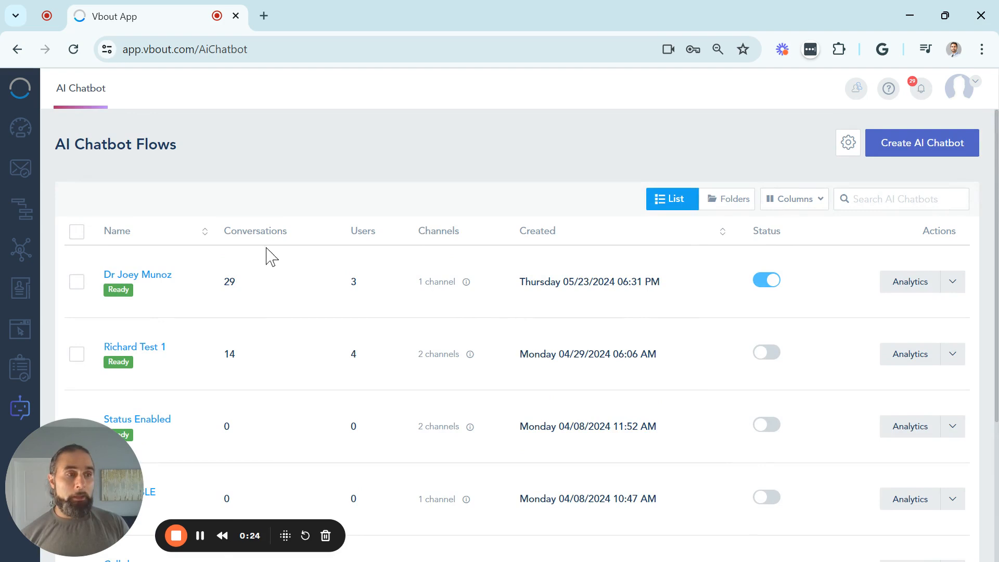
{"action": "left_click_drag", "start_coordinate": [283, 233], "coordinate": [224, 230]}
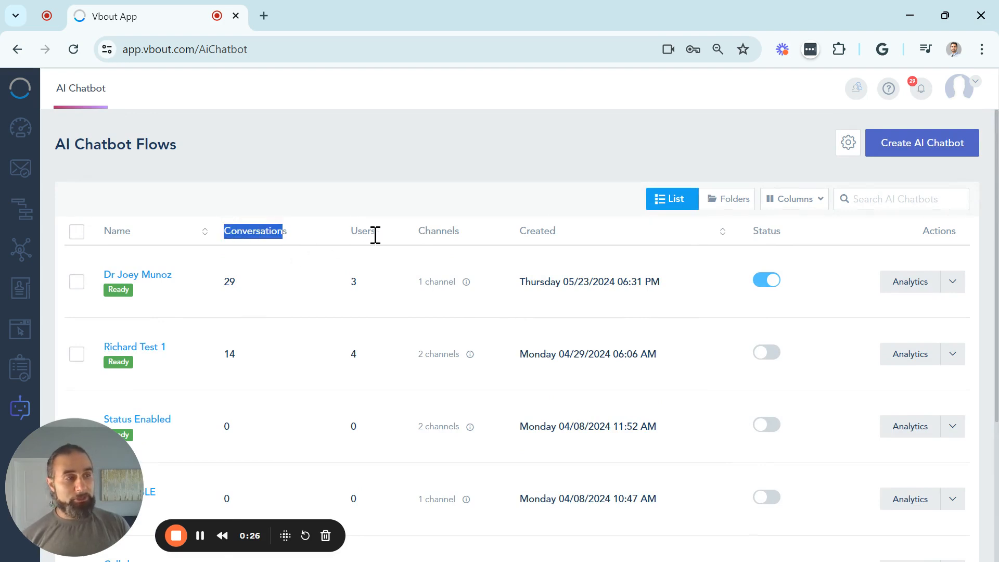
{"action": "left_click_drag", "start_coordinate": [376, 231], "coordinate": [354, 231]}
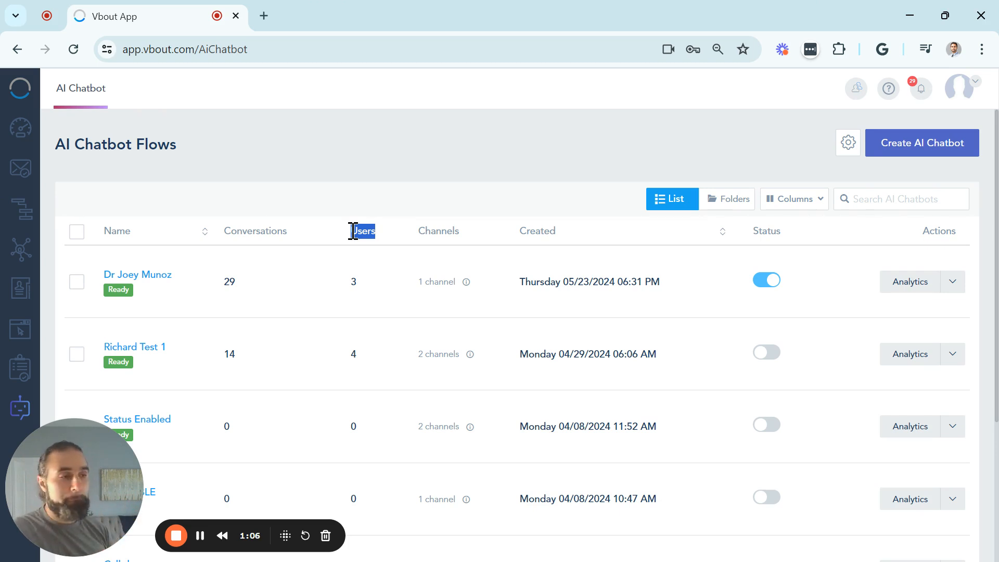
{"action": "mouse_move", "coordinate": [467, 285]}
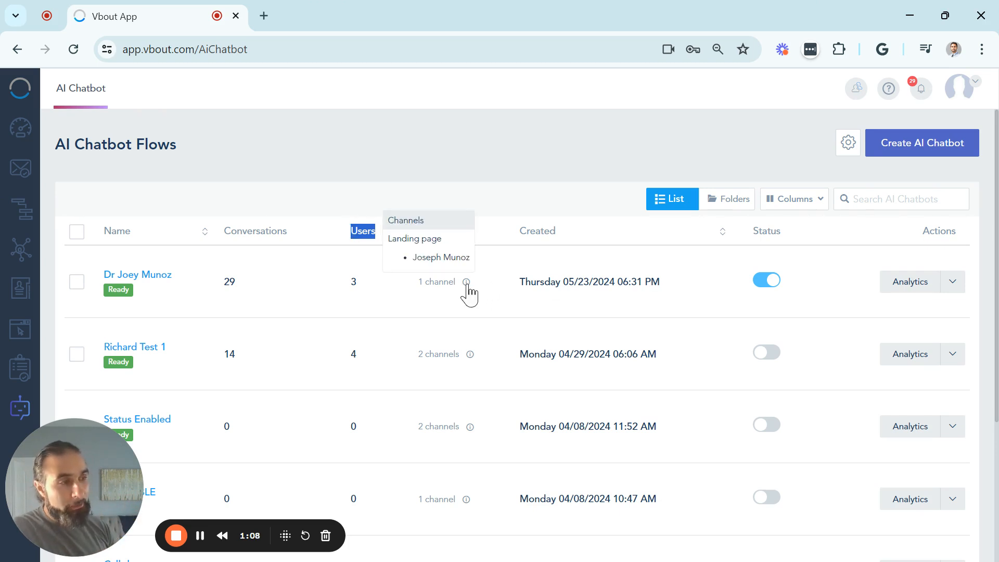
{"action": "scroll", "coordinate": [475, 330], "scroll_direction": "down", "scroll_amount": 1}
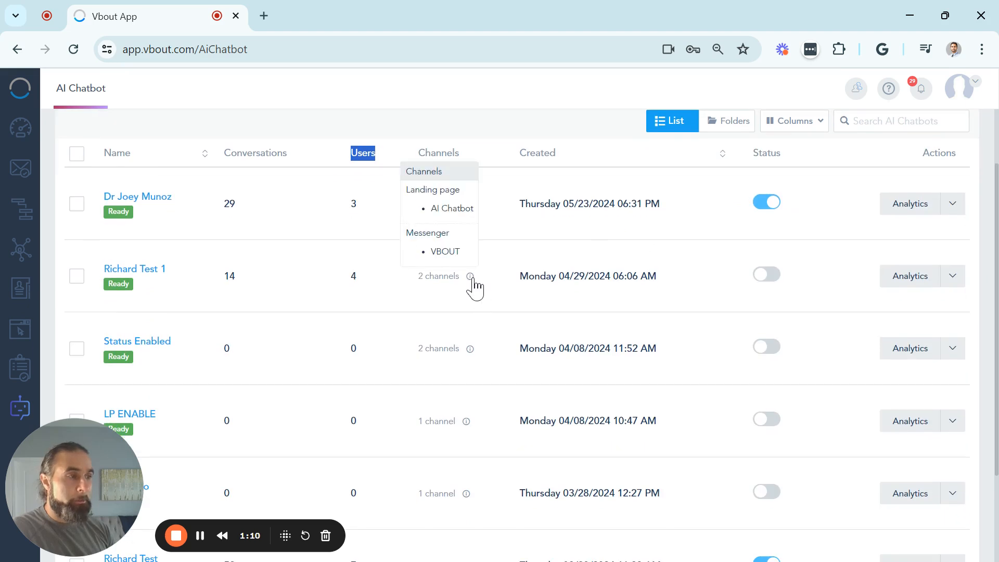
{"action": "scroll", "coordinate": [474, 285], "scroll_direction": "down", "scroll_amount": 2}
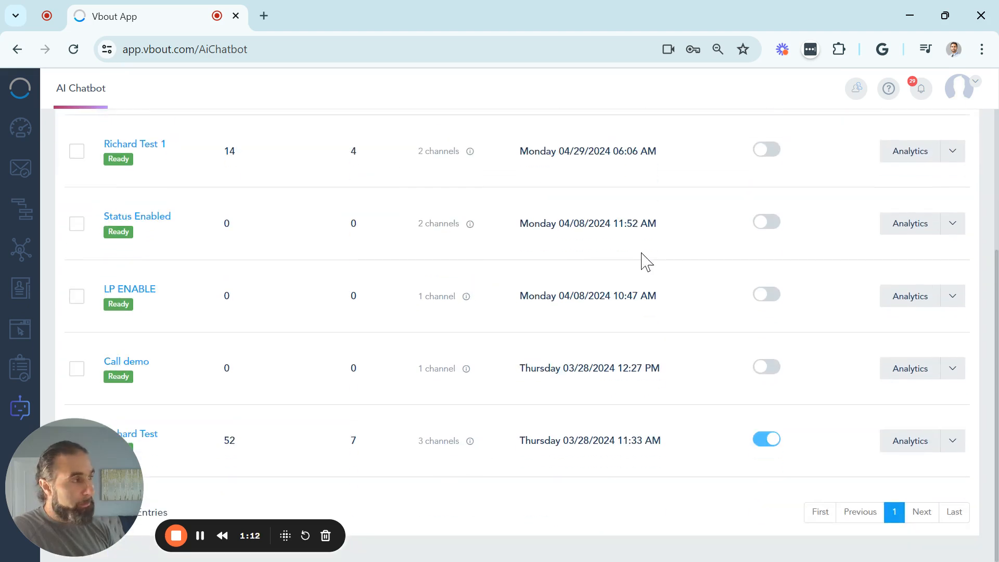
{"action": "scroll", "coordinate": [645, 260], "scroll_direction": "up", "scroll_amount": 3}
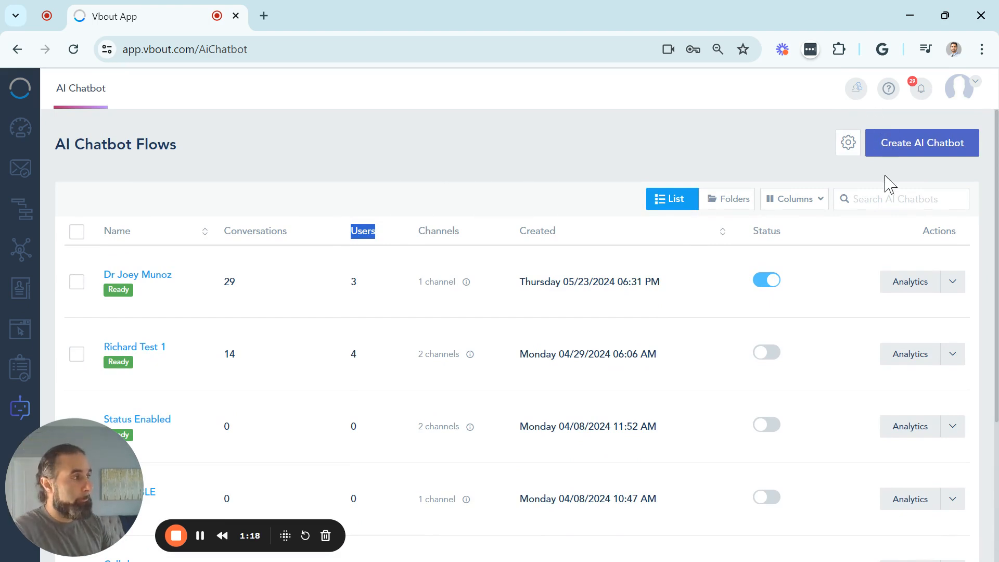
Create a new AI chatbot flow and rename it Ai Assistant
{"action": "left_click", "coordinate": [931, 152]}
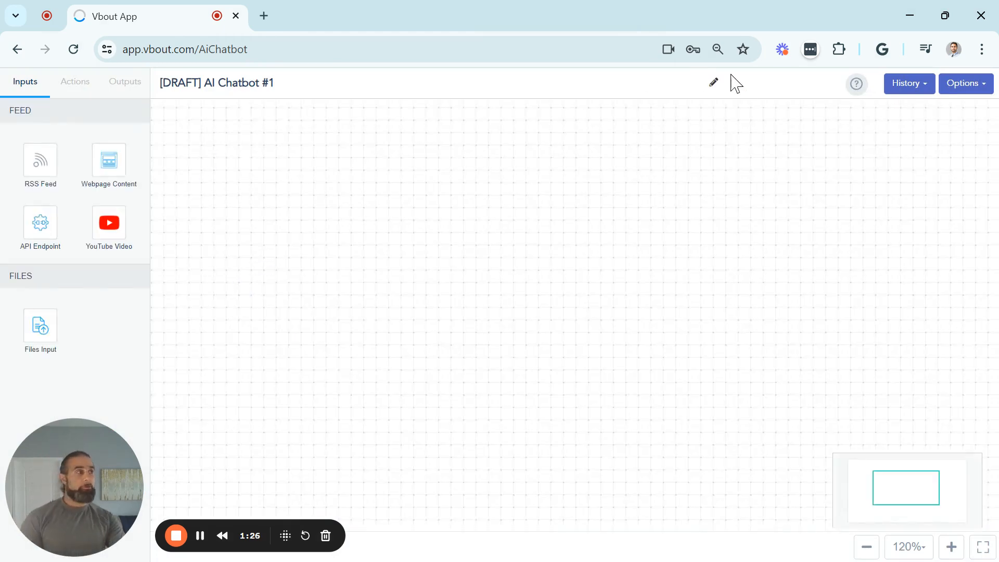
{"action": "left_click", "coordinate": [714, 85]}
{"action": "left_click_drag", "start_coordinate": [419, 87], "coordinate": [156, 89]}
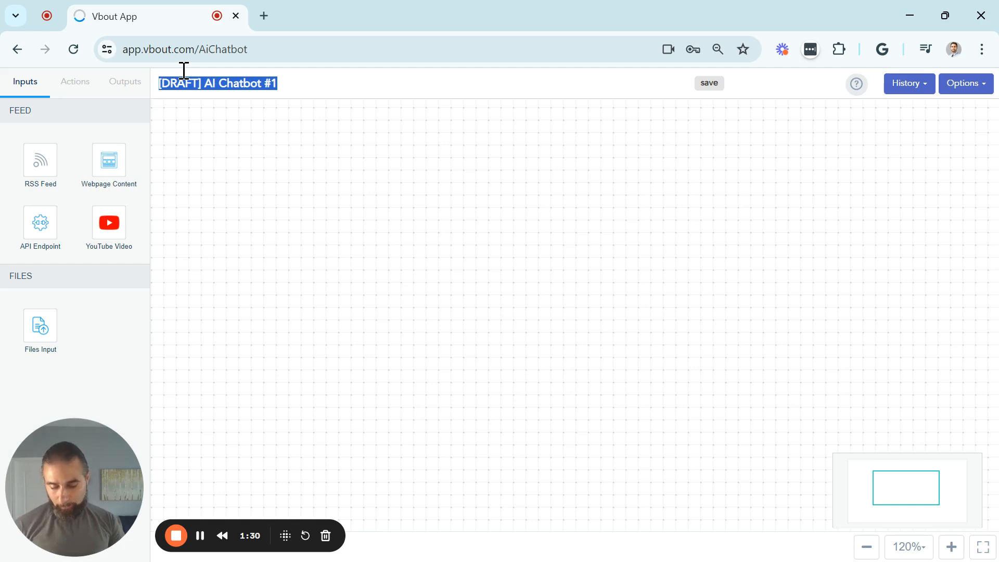
{"action": "type", "text": "Ai "}
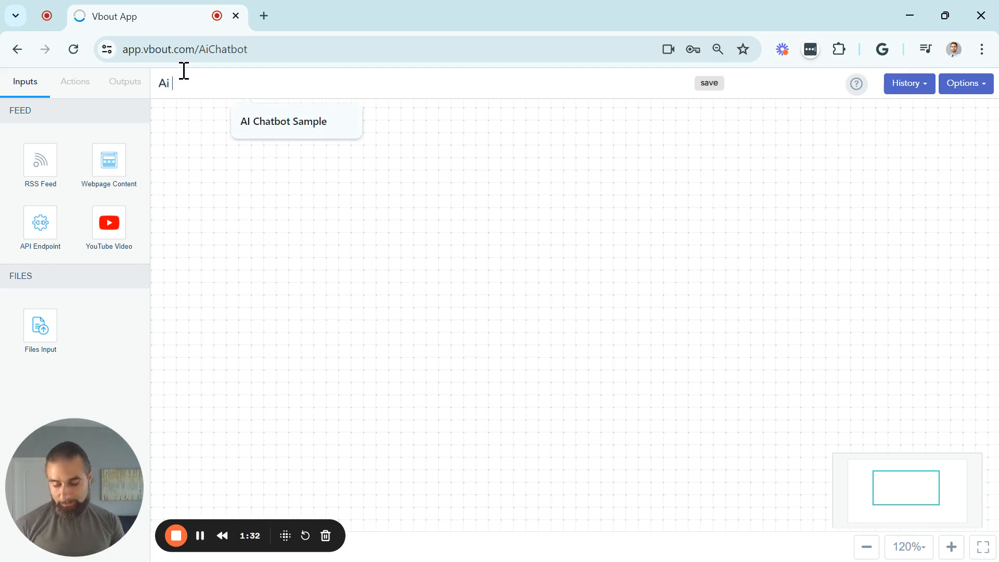
{"action": "type", "text": "Assistant"}
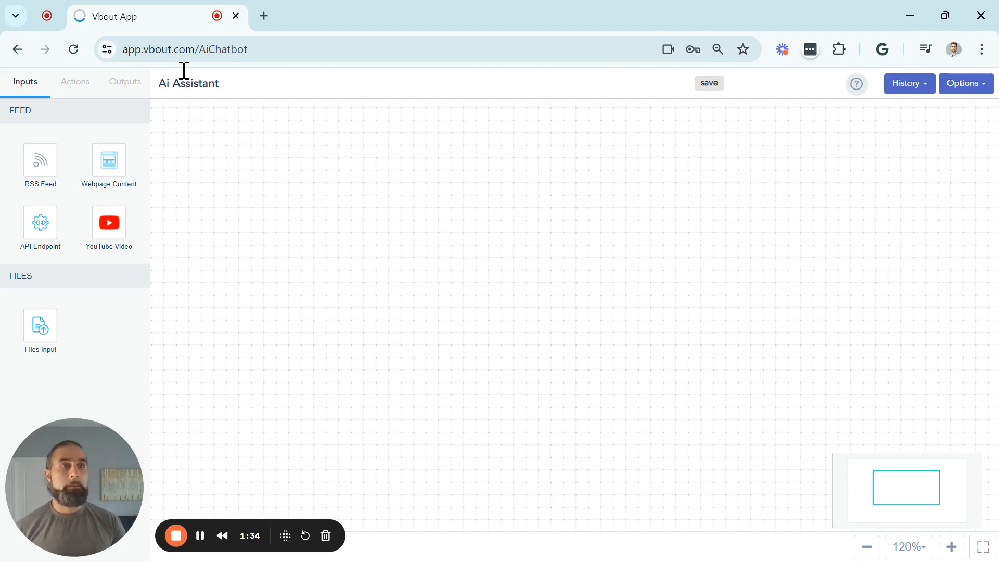
{"action": "left_click", "coordinate": [705, 86]}
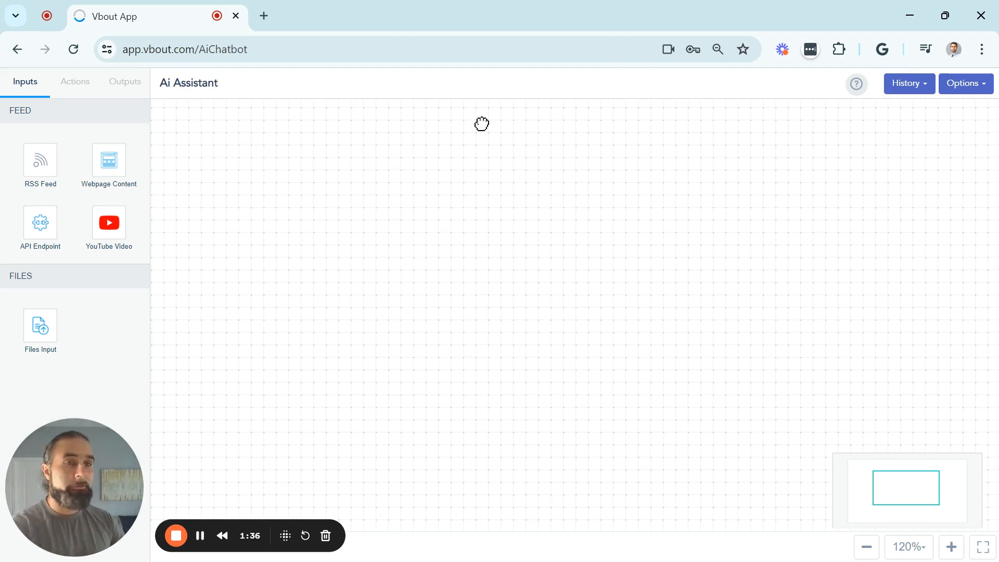
{"action": "left_click", "coordinate": [91, 91]}
{"action": "left_click", "coordinate": [131, 92]}
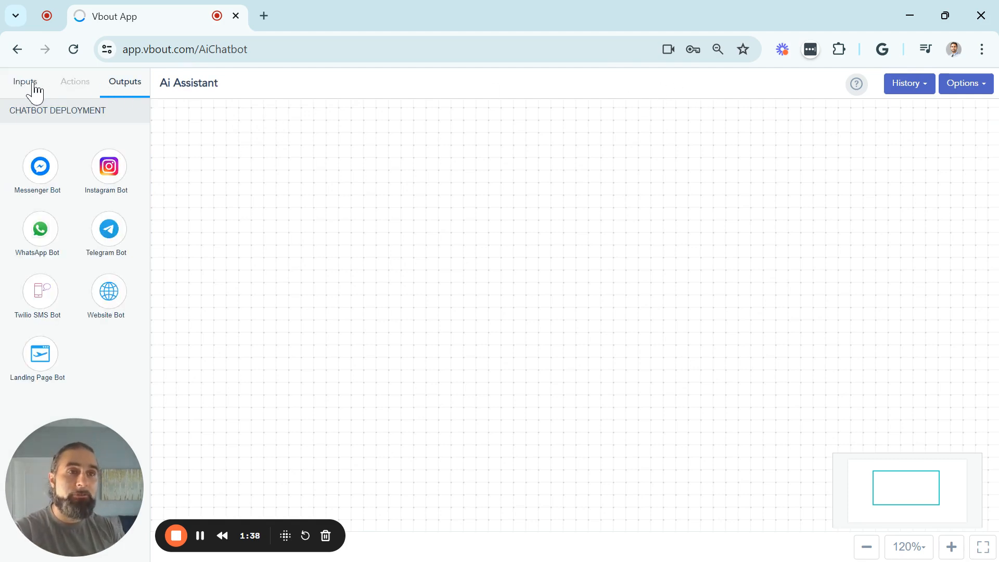
{"action": "left_click", "coordinate": [34, 90]}
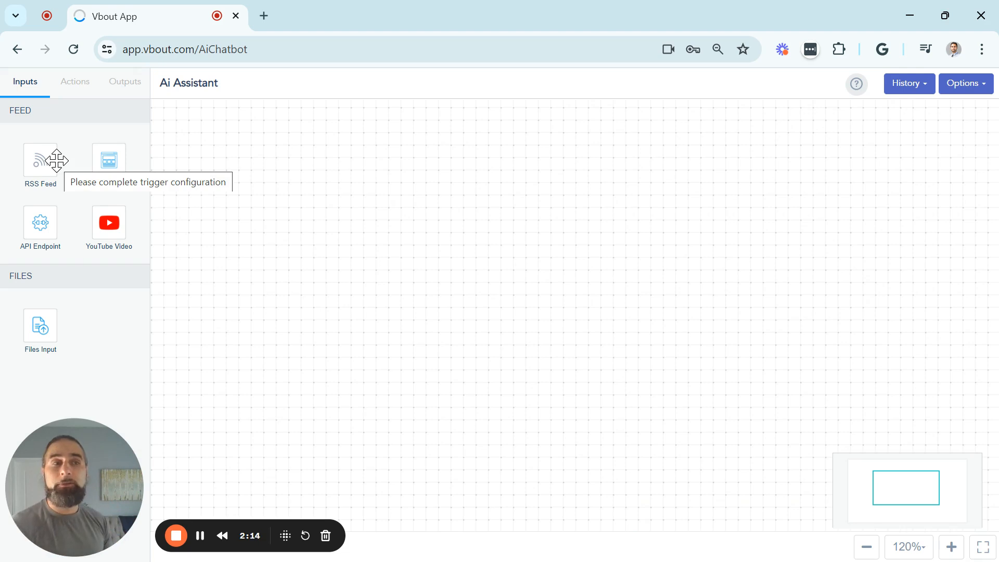
Add a Webpage Content input to the canvas's upper-left area and an RSS Feed input directly below it
{"action": "left_click_drag", "start_coordinate": [103, 158], "coordinate": [215, 194]}
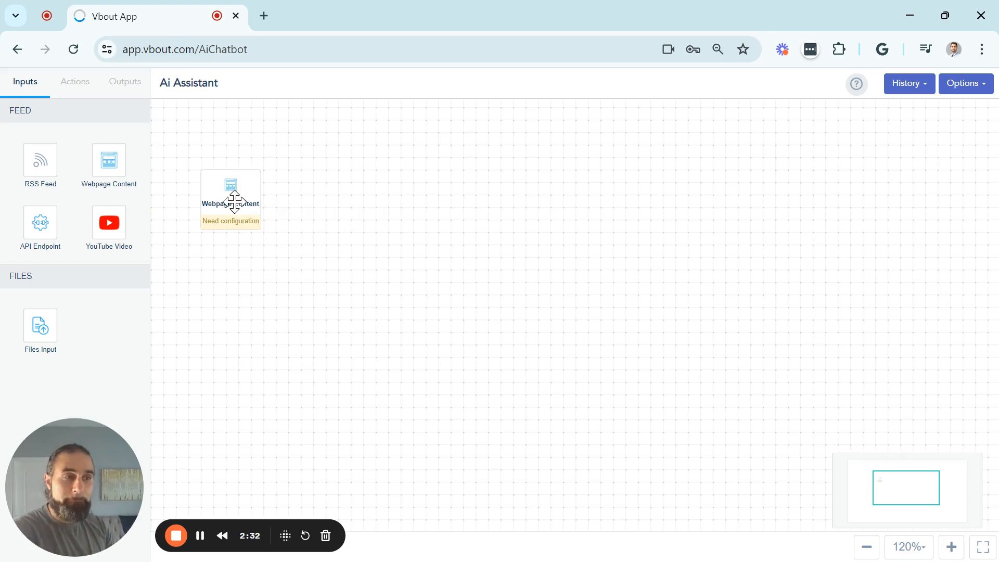
{"action": "left_click_drag", "start_coordinate": [240, 195], "coordinate": [270, 165]}
{"action": "left_click_drag", "start_coordinate": [44, 162], "coordinate": [252, 253]}
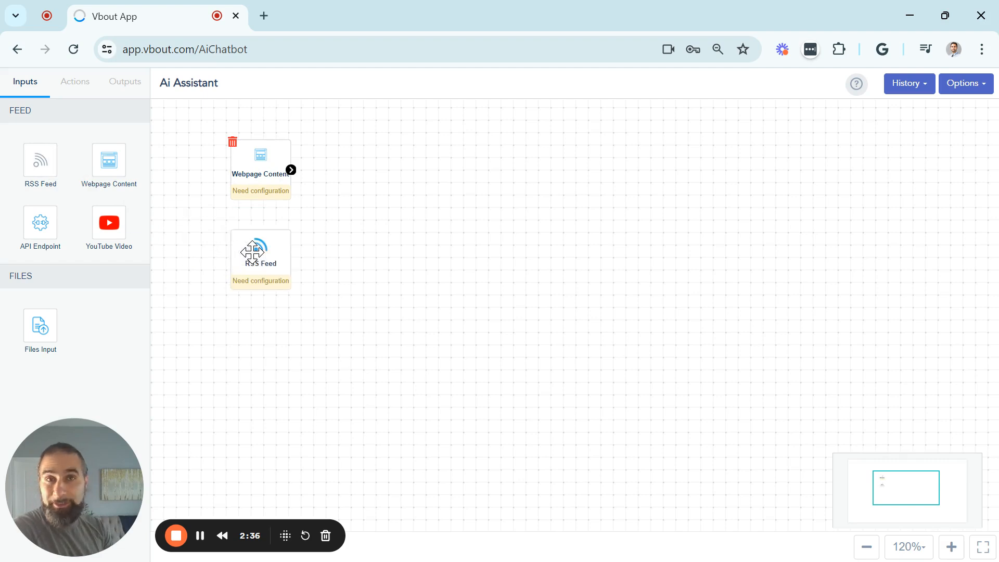
Try a monthly refresh with custom interval options for the RSS Feed input, leaving its configuration unsaved
{"action": "left_click", "coordinate": [255, 254]}
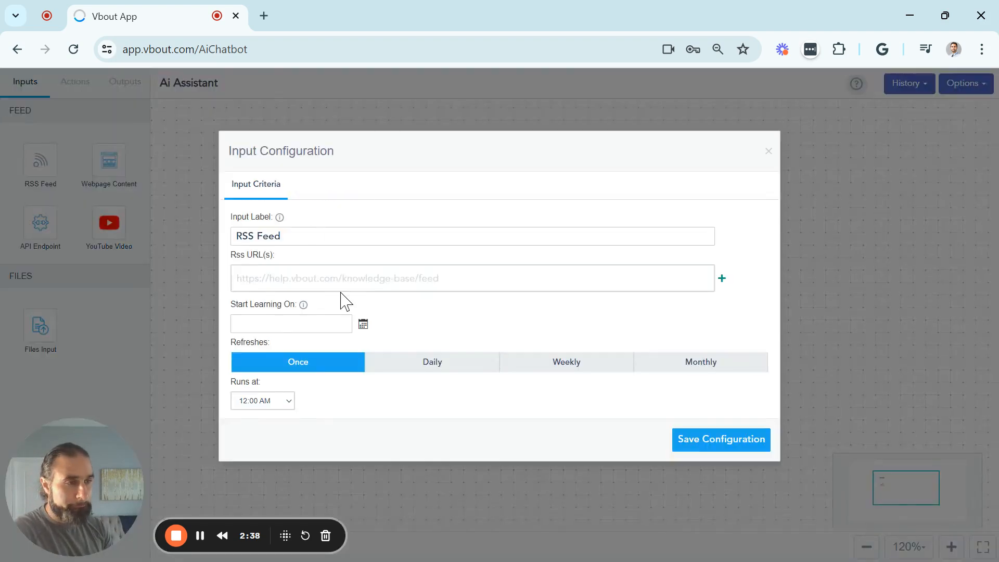
{"action": "left_click", "coordinate": [676, 364]}
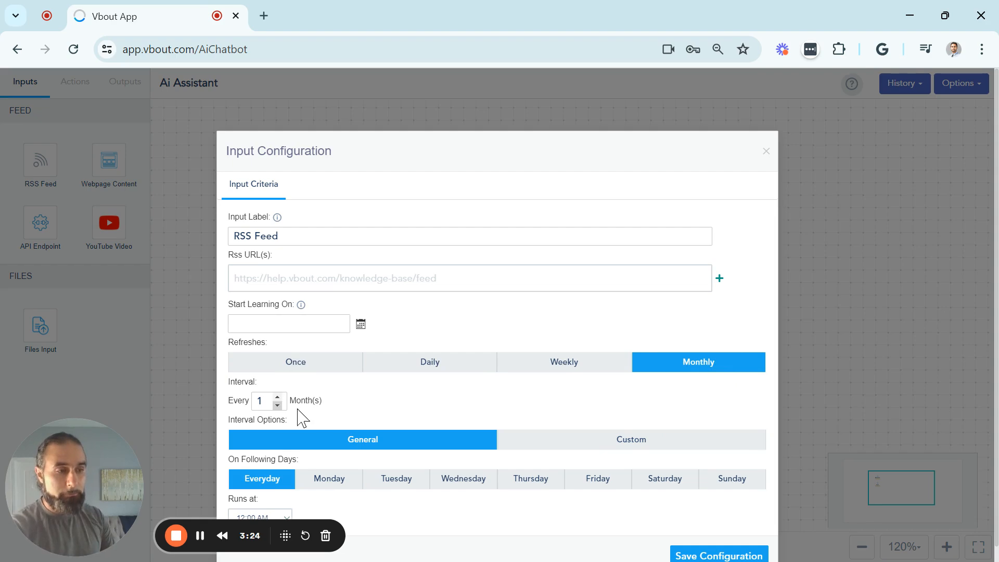
{"action": "left_click", "coordinate": [654, 439]}
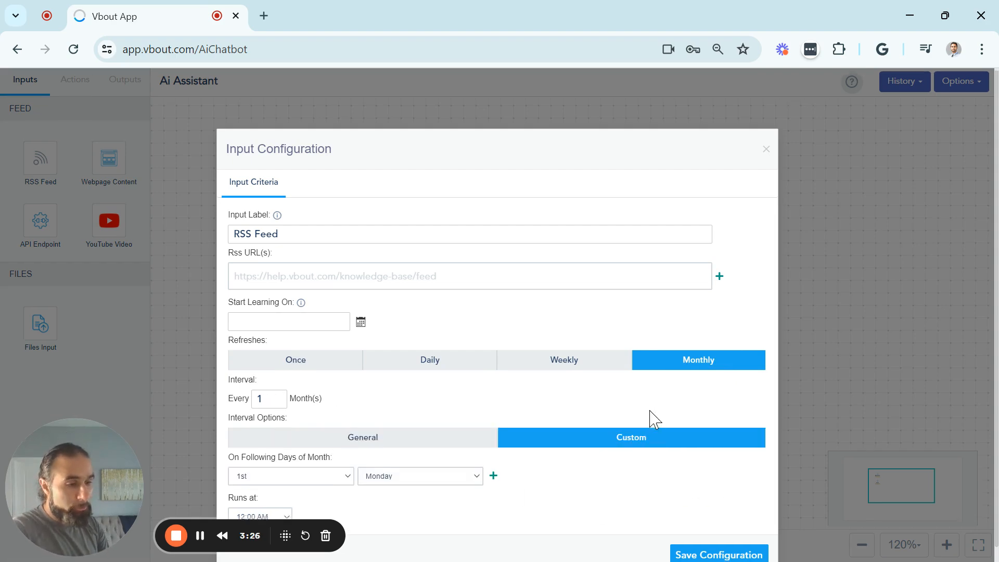
{"action": "scroll", "coordinate": [655, 416], "scroll_direction": "down", "scroll_amount": 1}
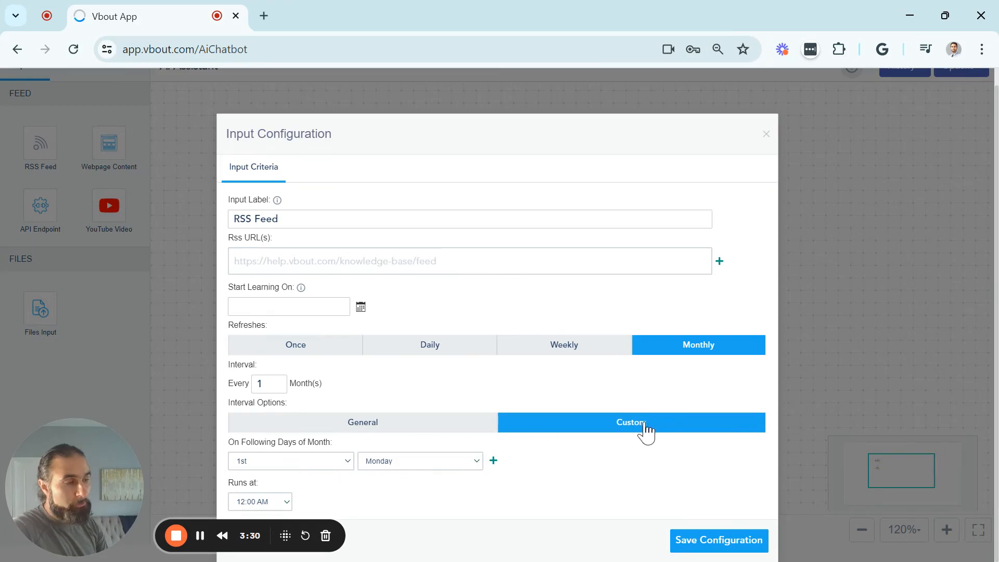
{"action": "left_click", "coordinate": [766, 134]}
Try a monthly refresh and three additional URL fields for the Webpage Content input, leaving its configuration unsaved
{"action": "double_click", "coordinate": [282, 180]}
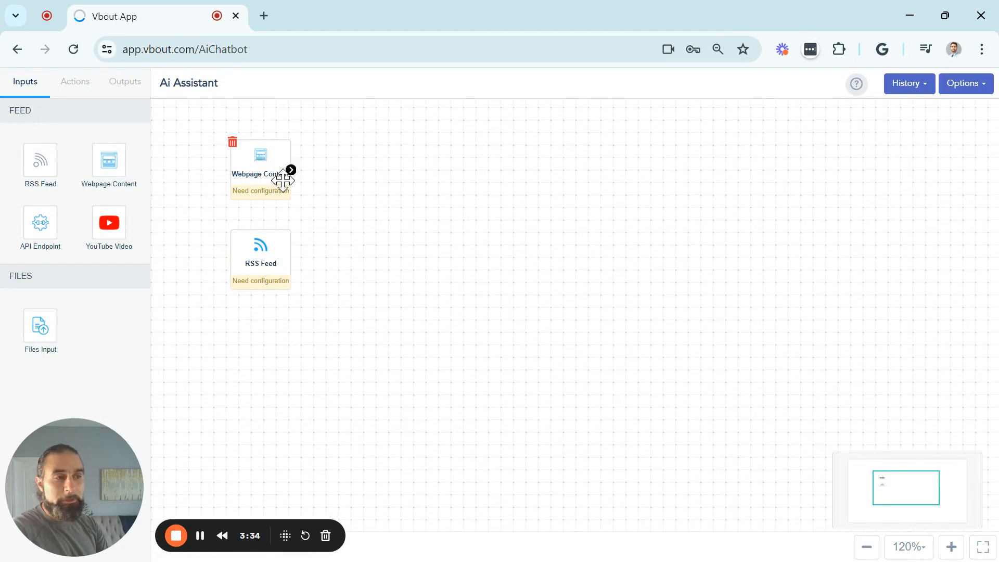
{"action": "left_click", "coordinate": [667, 365]}
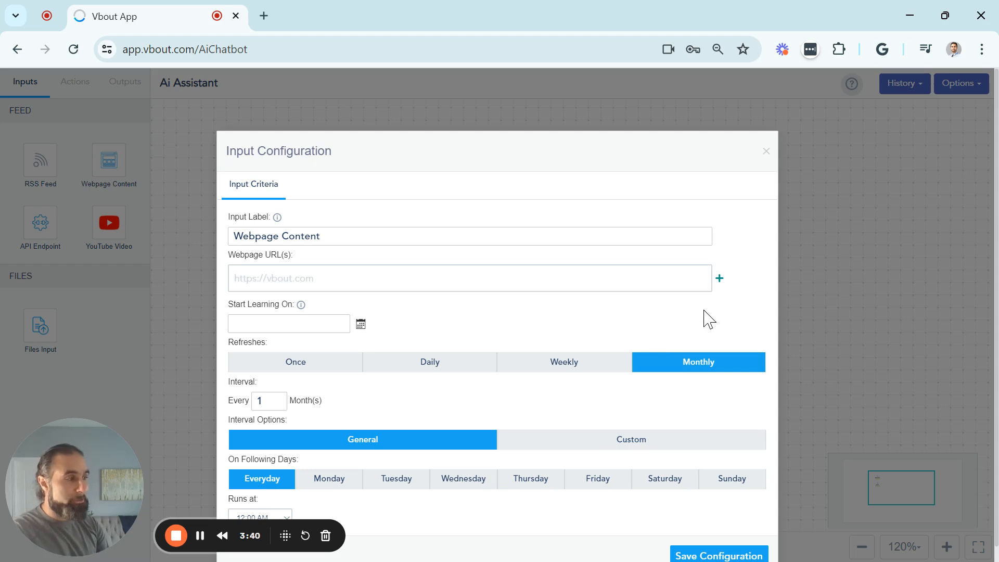
{"action": "left_click", "coordinate": [720, 278]}
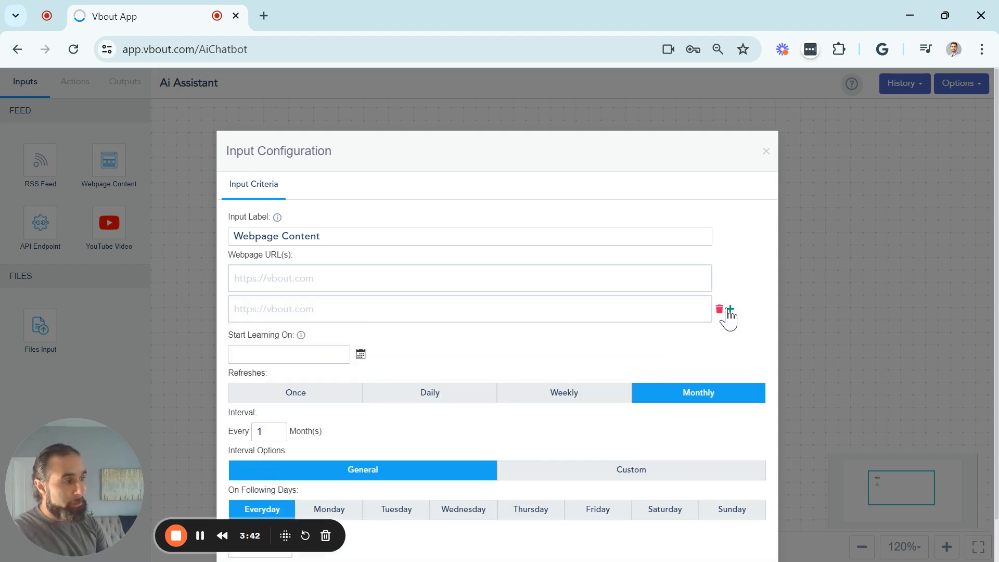
{"action": "left_click", "coordinate": [730, 310]}
{"action": "left_click", "coordinate": [731, 340]}
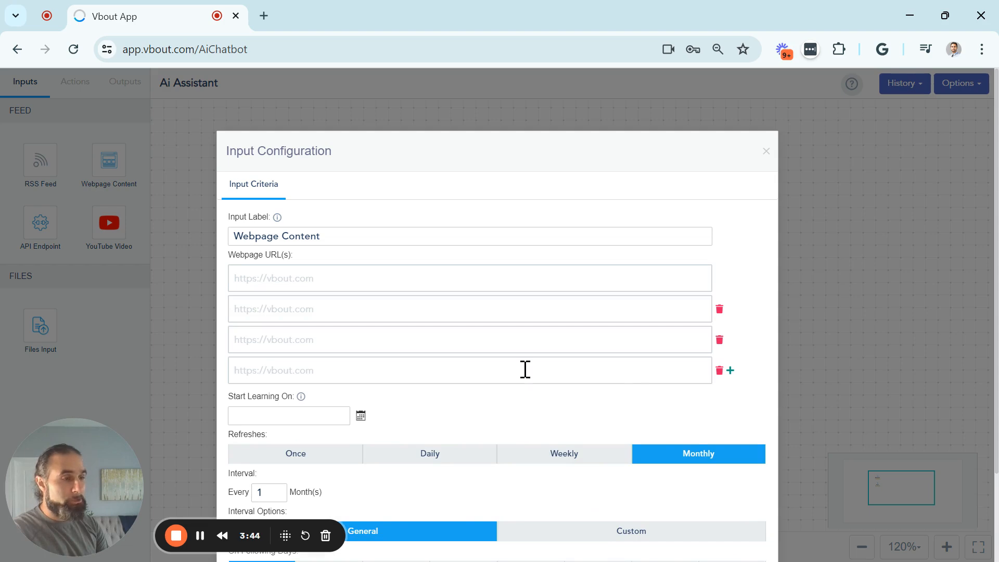
{"action": "left_click", "coordinate": [307, 284]}
{"action": "left_click", "coordinate": [765, 154]}
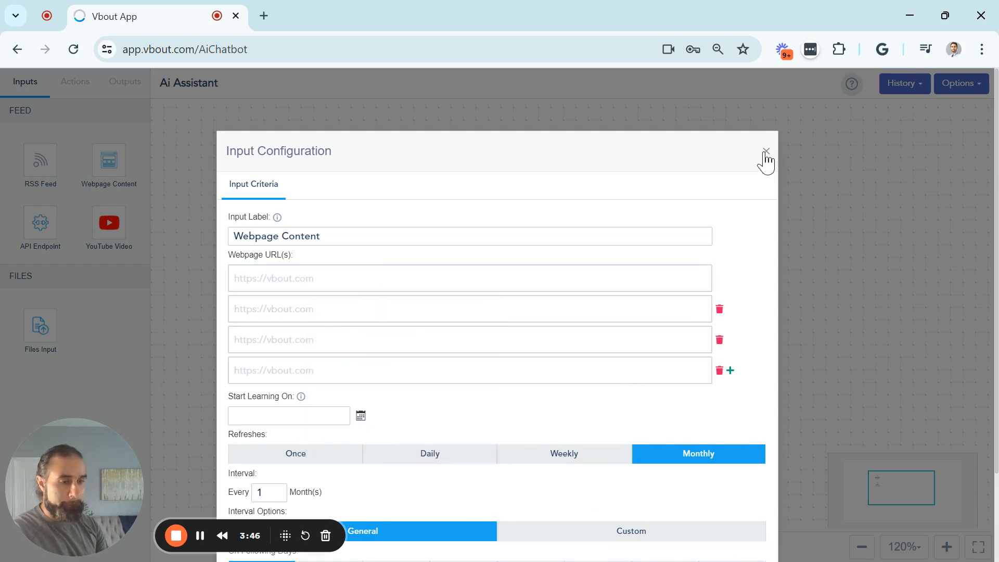
Add an API Endpoint input below the RSS Feed and view its configuration options
{"action": "left_click_drag", "start_coordinate": [31, 232], "coordinate": [269, 368]}
{"action": "left_click", "coordinate": [269, 368]}
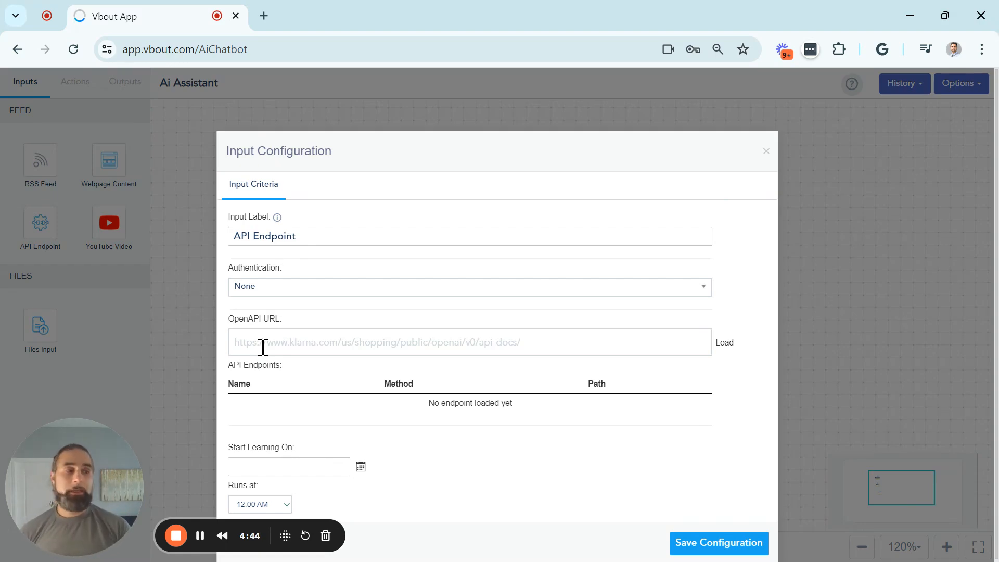
{"action": "left_click", "coordinate": [765, 152]}
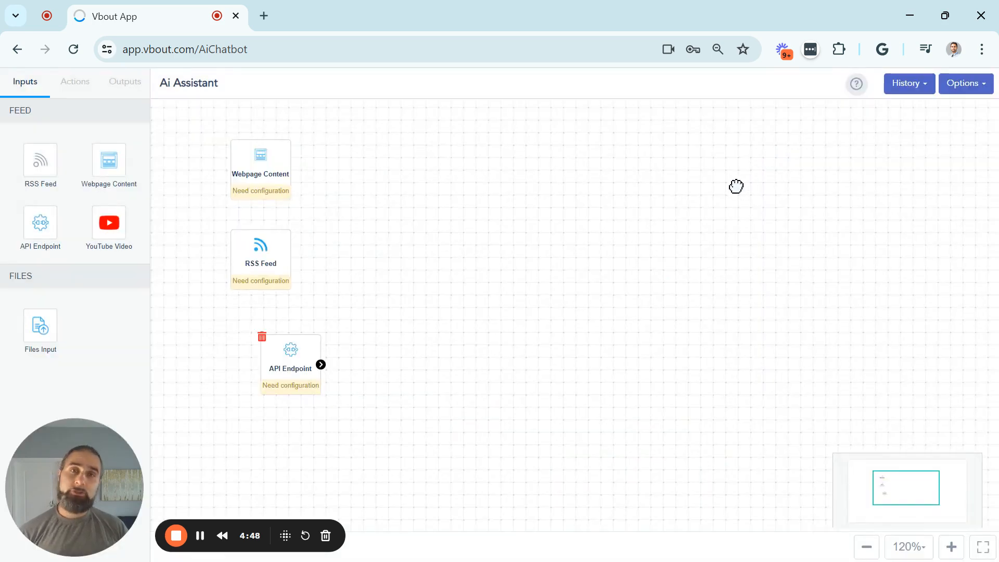
Replace the API Endpoint input with a YouTube Video input and review its configuration options without saving
{"action": "left_click_drag", "start_coordinate": [110, 224], "coordinate": [250, 355]}
{"action": "left_click", "coordinate": [262, 337]}
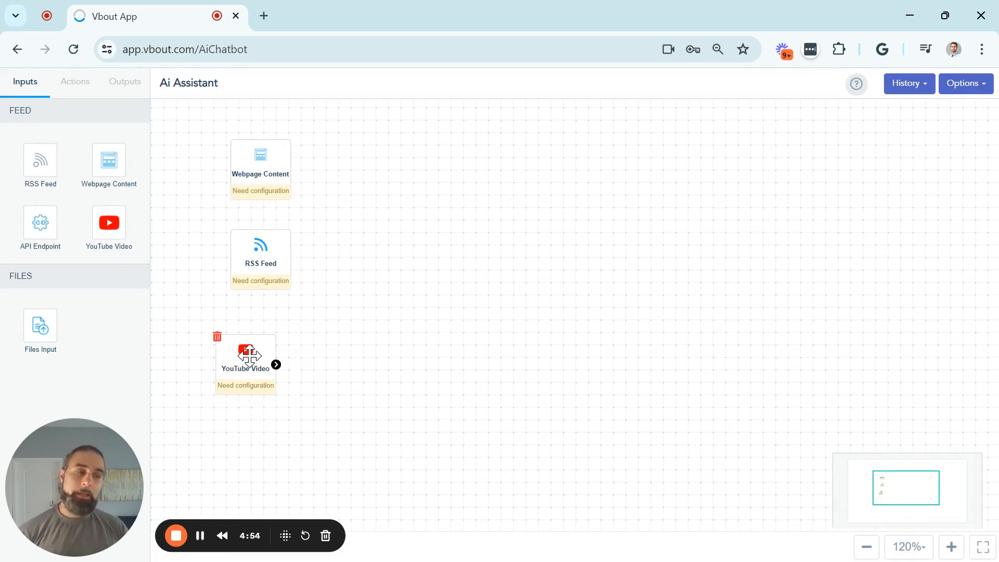
{"action": "double_click", "coordinate": [250, 356]}
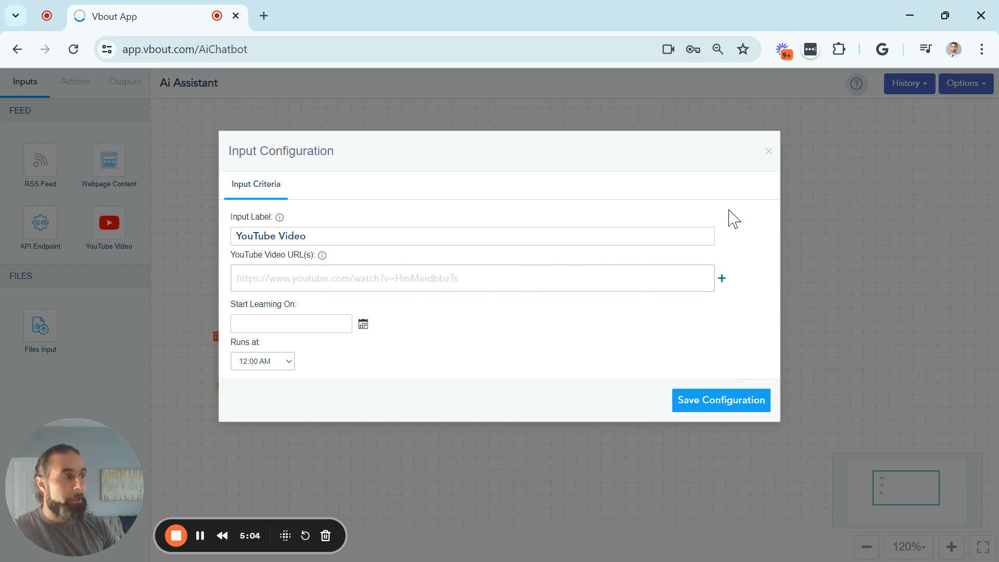
{"action": "left_click", "coordinate": [769, 154]}
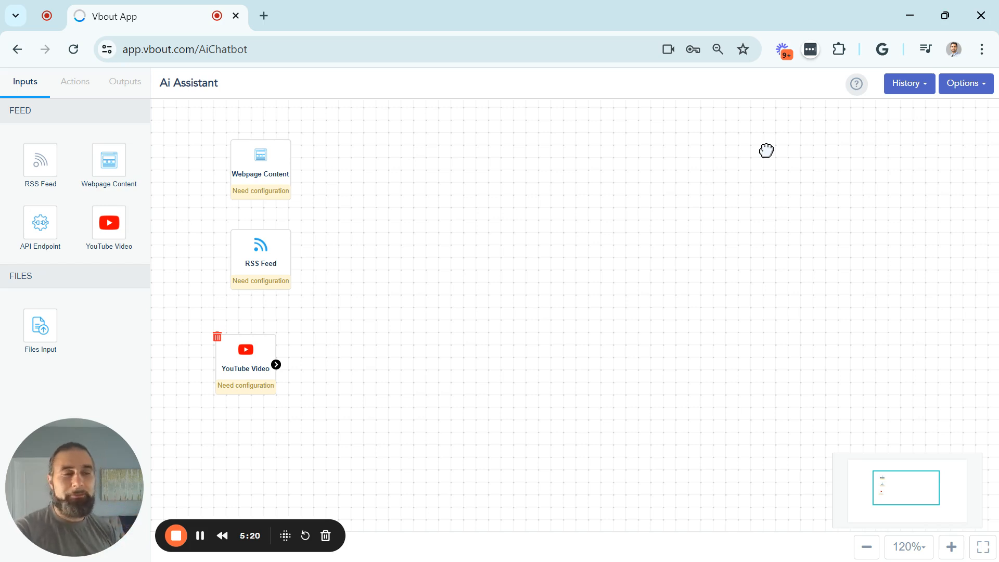
Place a Files Input directly below the YouTube Video input and review its file configuration options without saving
{"action": "left_click_drag", "start_coordinate": [49, 325], "coordinate": [269, 456]}
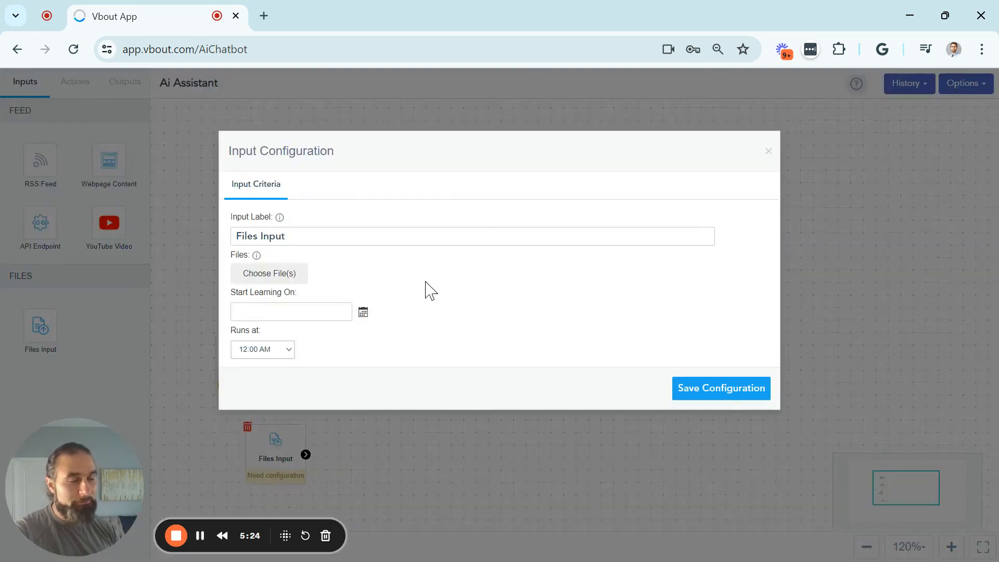
{"action": "left_click", "coordinate": [283, 276]}
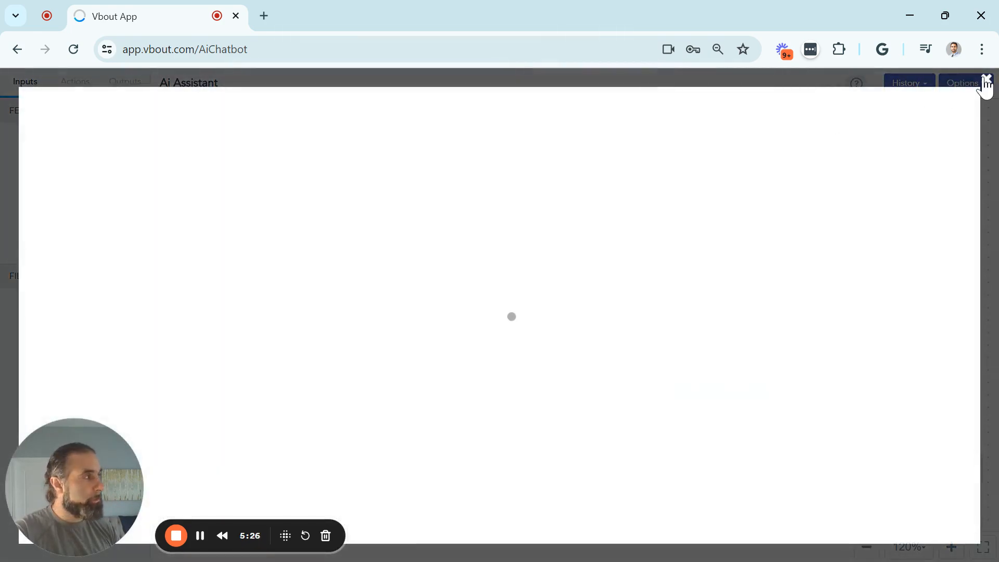
{"action": "left_click", "coordinate": [986, 80]}
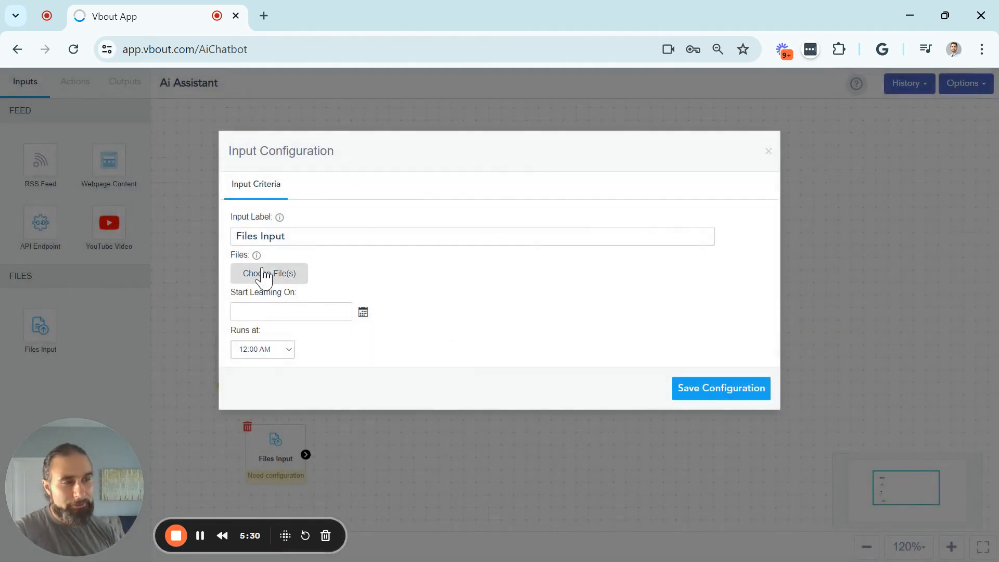
{"action": "mouse_move", "coordinate": [257, 260]}
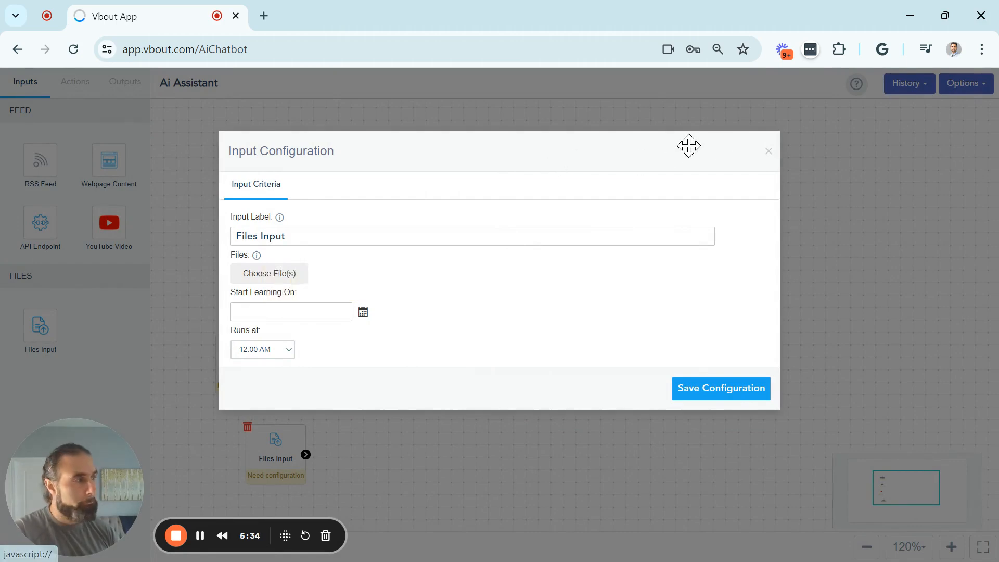
{"action": "left_click", "coordinate": [769, 151]}
{"action": "left_click_drag", "start_coordinate": [274, 475], "coordinate": [250, 458]}
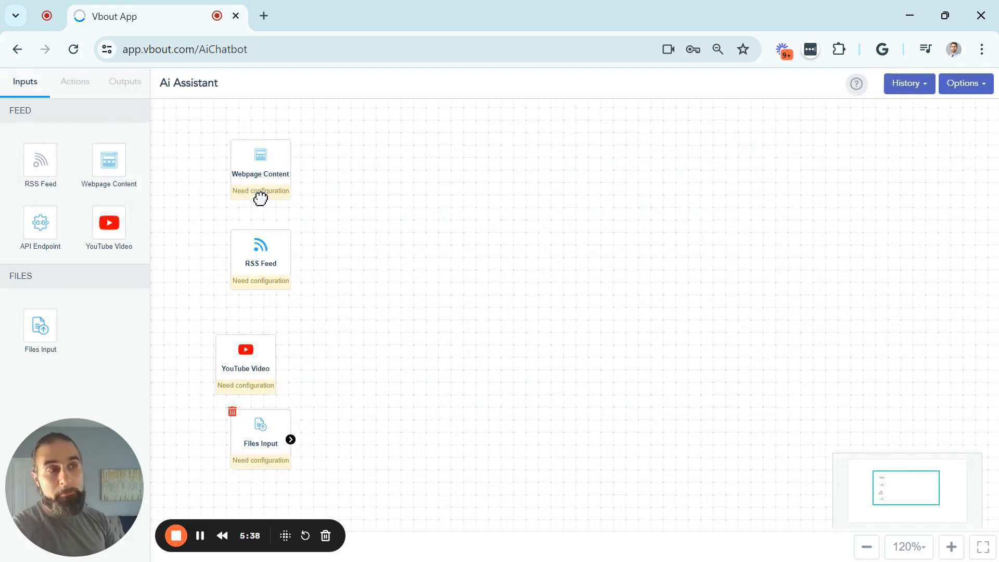
Delete the RSS Feed and Webpage Content inputs and align the YouTube Video input in a column above the Files Input
{"action": "left_click", "coordinate": [257, 163]}
{"action": "left_click", "coordinate": [241, 354]}
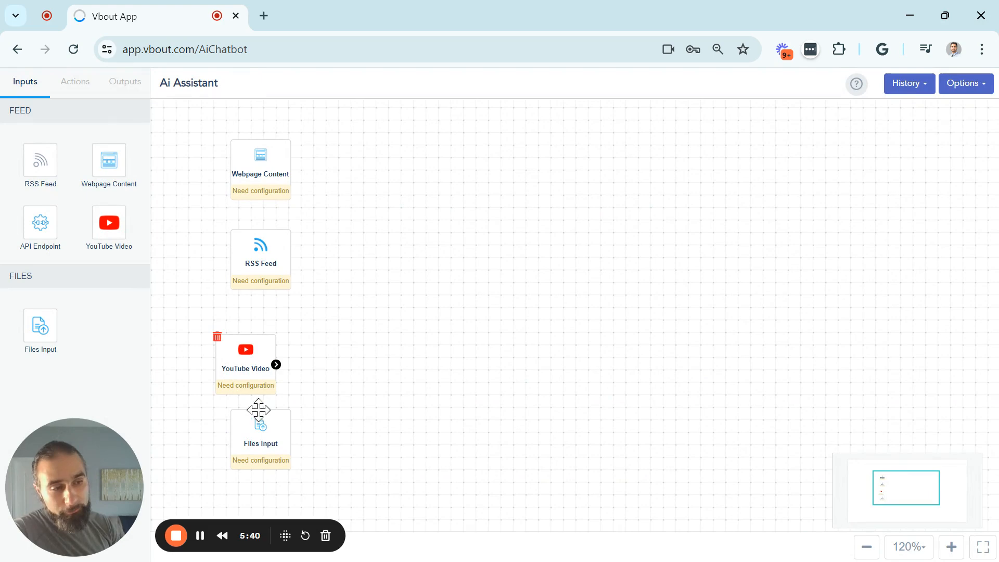
{"action": "left_click_drag", "start_coordinate": [258, 411], "coordinate": [274, 412]}
{"action": "left_click", "coordinate": [239, 243]}
{"action": "left_click", "coordinate": [233, 231]}
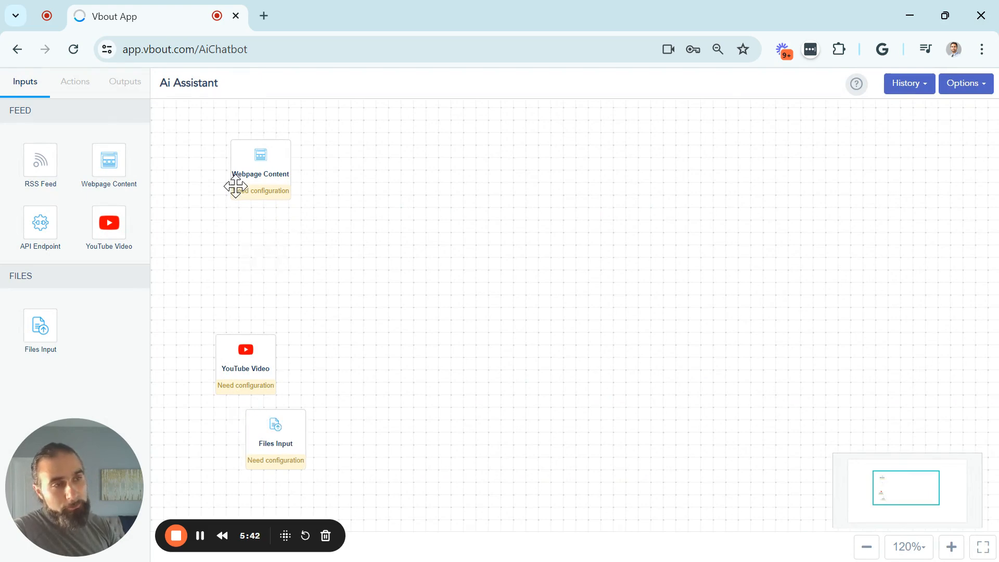
{"action": "left_click", "coordinate": [240, 151]}
{"action": "left_click", "coordinate": [233, 141]}
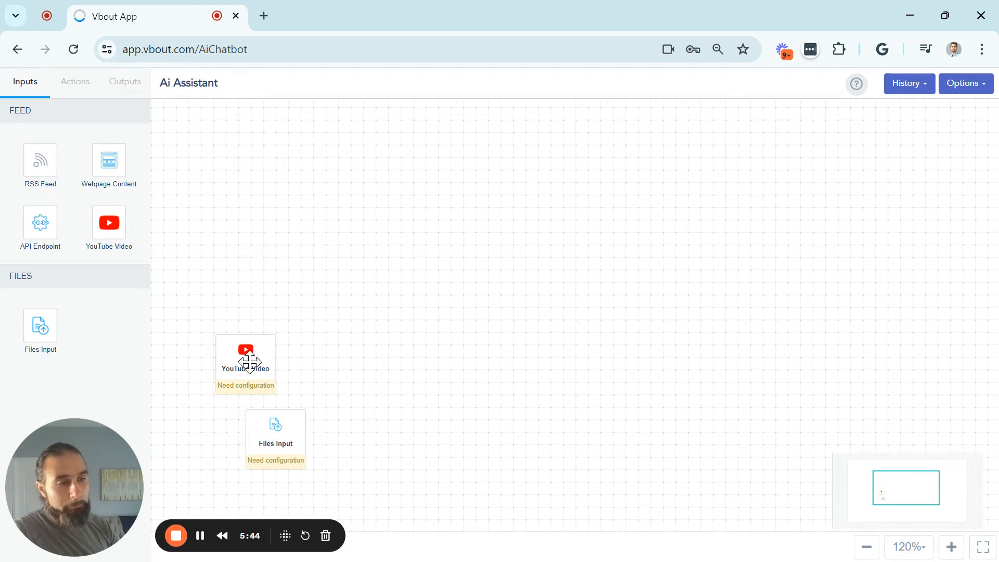
{"action": "left_click_drag", "start_coordinate": [241, 366], "coordinate": [270, 249]}
{"action": "left_click_drag", "start_coordinate": [282, 451], "coordinate": [283, 364]}
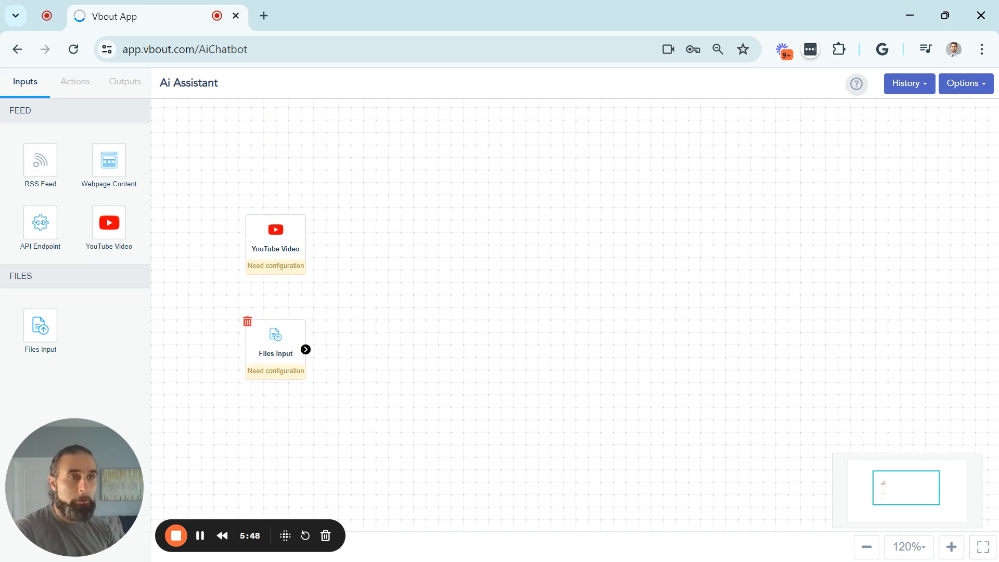
Add a Generate Chatbot action beside the inputs and connect both YouTube Video and Files Input to it
{"action": "left_click", "coordinate": [75, 89]}
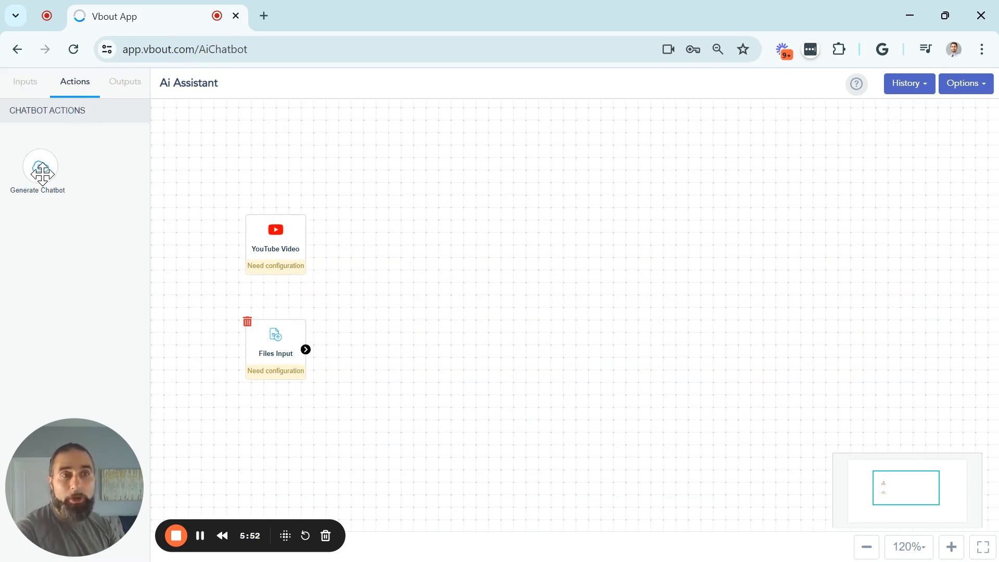
{"action": "left_click_drag", "start_coordinate": [41, 170], "coordinate": [441, 274]}
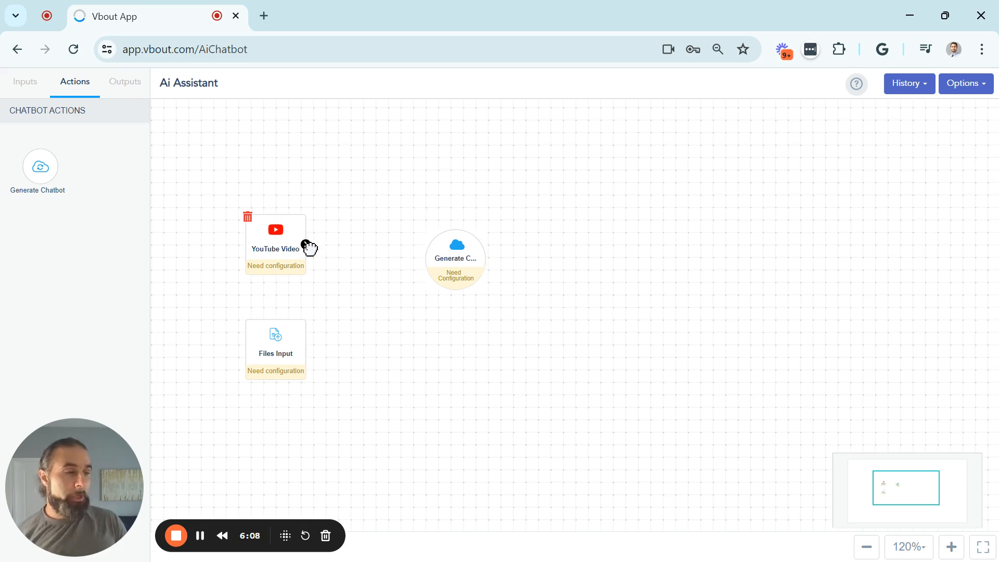
{"action": "left_click_drag", "start_coordinate": [306, 245], "coordinate": [467, 266]}
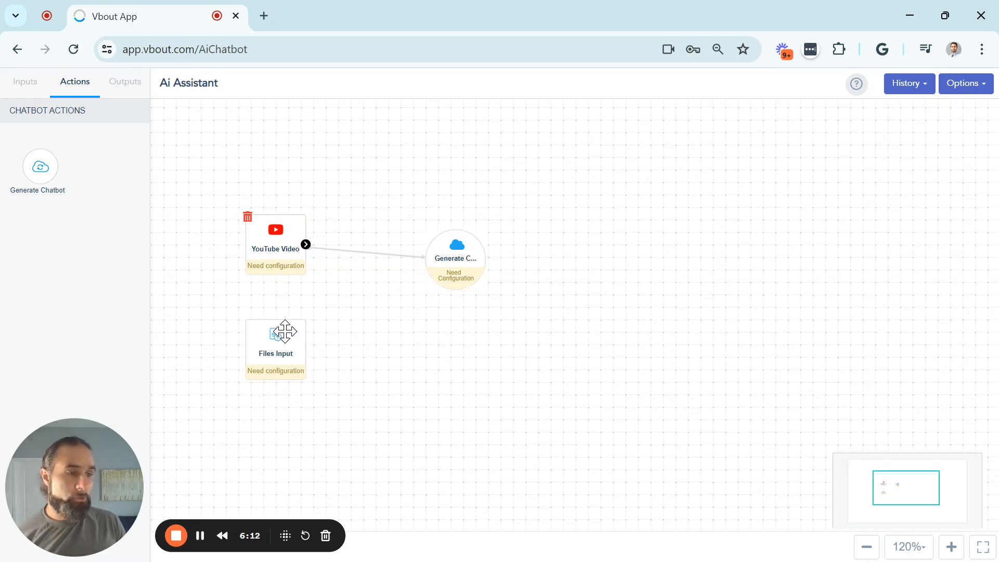
{"action": "left_click_drag", "start_coordinate": [310, 349], "coordinate": [453, 284]}
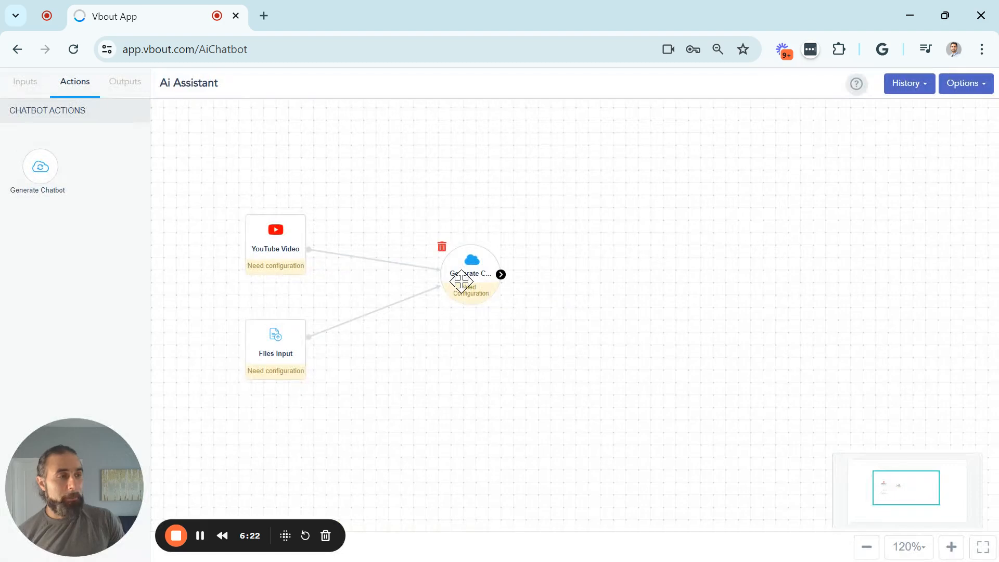
In the Generate Chatbot configuration, set the bot name to "AI Assitant" and the subheading to "Ask me any fitness and health advice"
{"action": "double_click", "coordinate": [462, 281]}
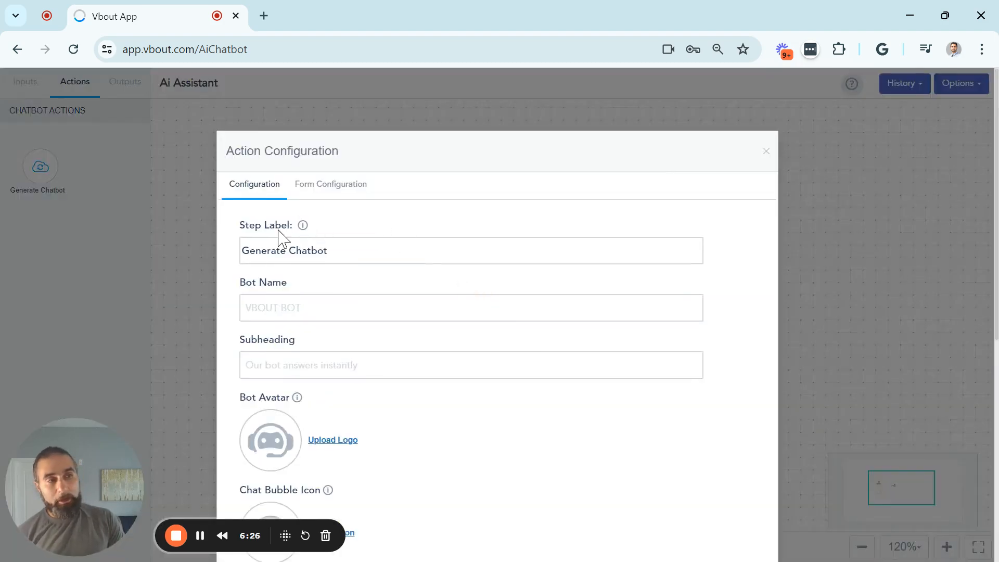
{"action": "scroll", "coordinate": [276, 232], "scroll_direction": "down", "scroll_amount": 2}
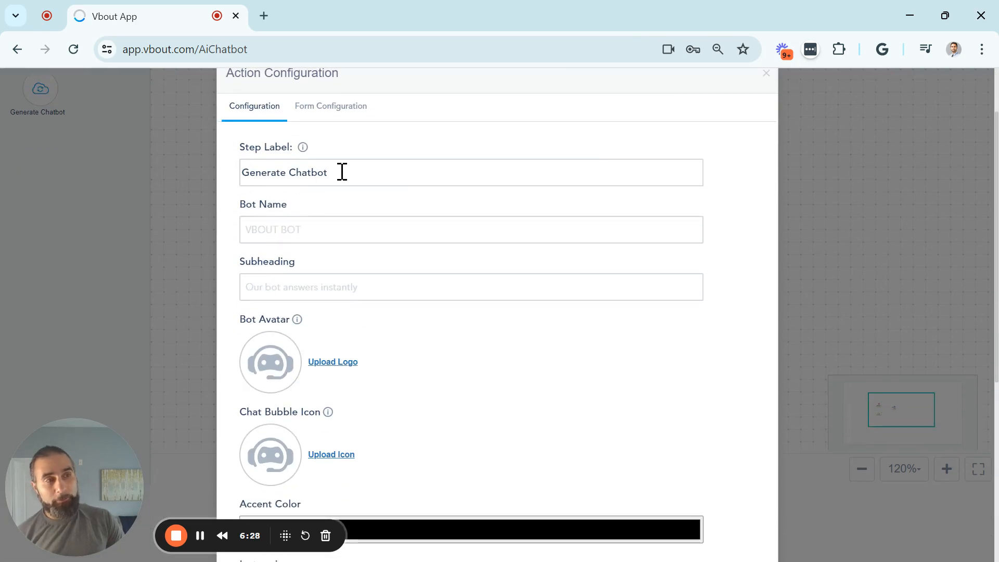
{"action": "left_click_drag", "start_coordinate": [341, 173], "coordinate": [237, 173]}
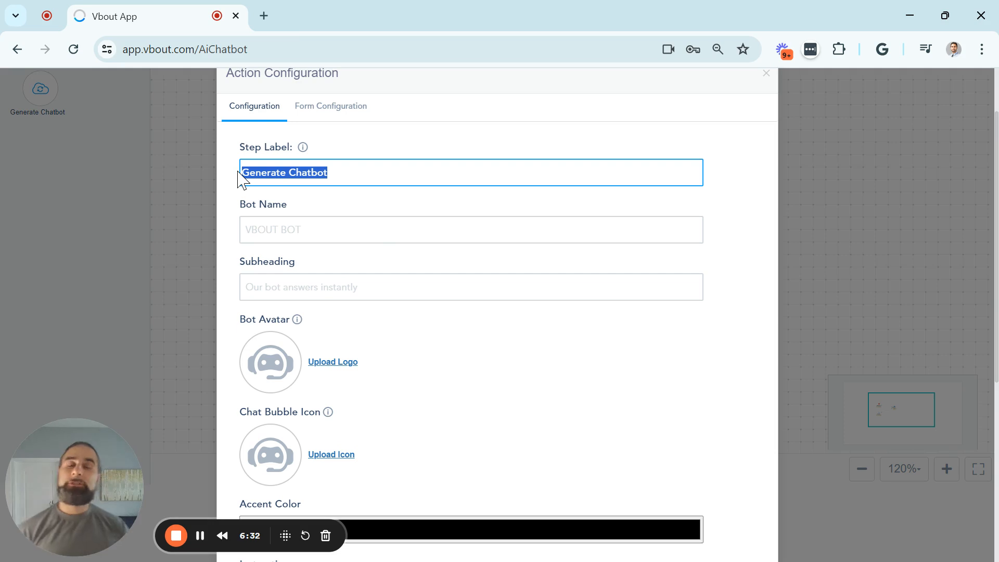
{"action": "left_click", "coordinate": [283, 209]}
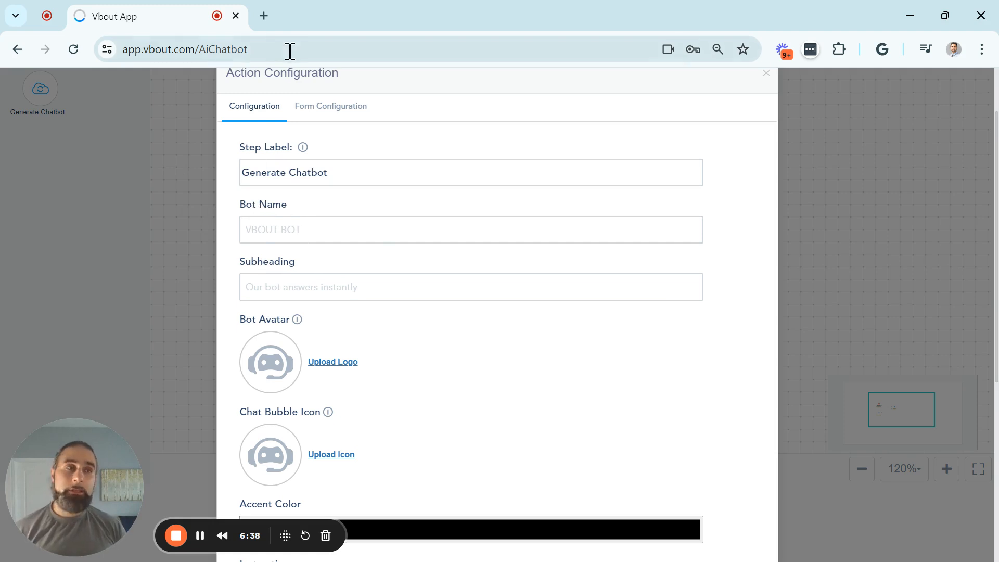
{"action": "left_click", "coordinate": [276, 230]}
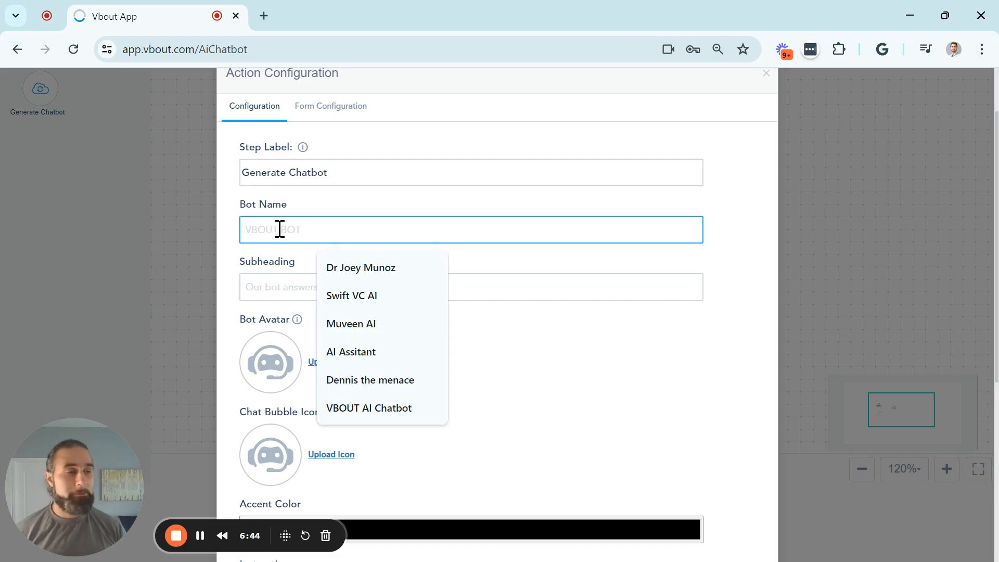
{"action": "left_click", "coordinate": [330, 351]}
{"action": "left_click", "coordinate": [296, 294]}
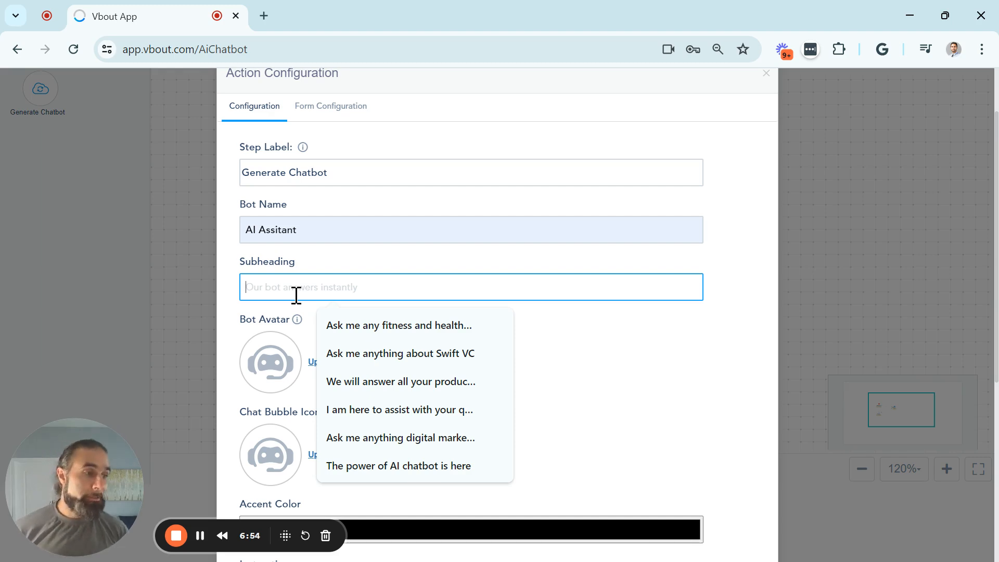
{"action": "left_click", "coordinate": [346, 337]}
{"action": "scroll", "coordinate": [420, 264], "scroll_direction": "down", "scroll_amount": 1}
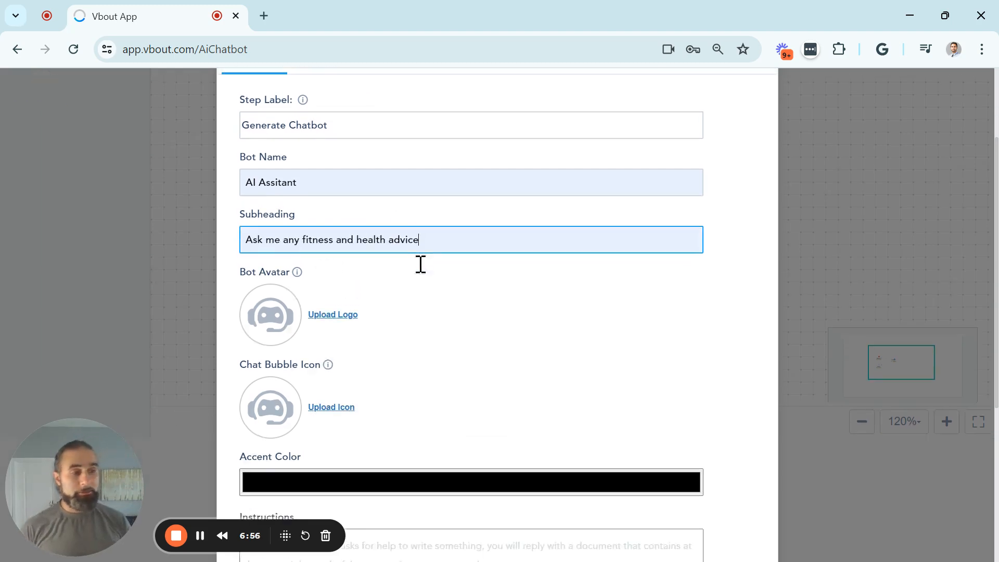
{"action": "scroll", "coordinate": [420, 264], "scroll_direction": "down", "scroll_amount": 2}
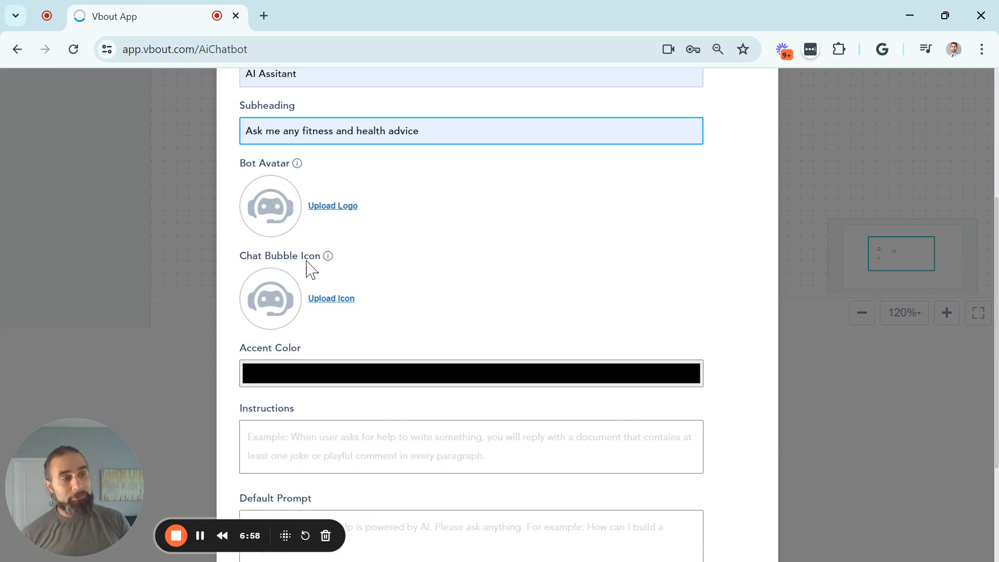
Open the sample health and fitness master class landing page on lp.vbt.site in a new browser tab
{"action": "left_click", "coordinate": [264, 17]}
{"action": "left_click", "coordinate": [276, 47]}
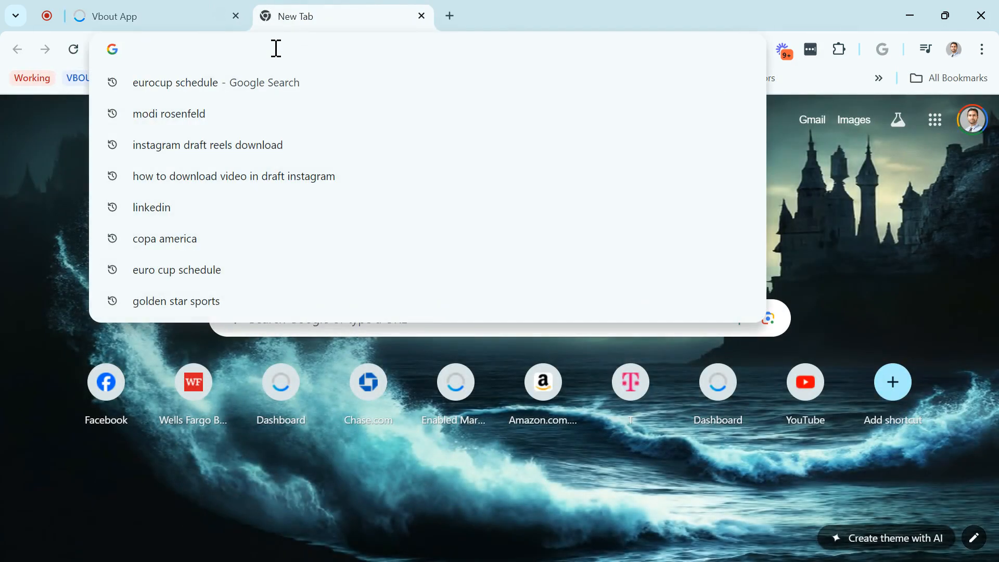
{"action": "type", "text": "joe"}
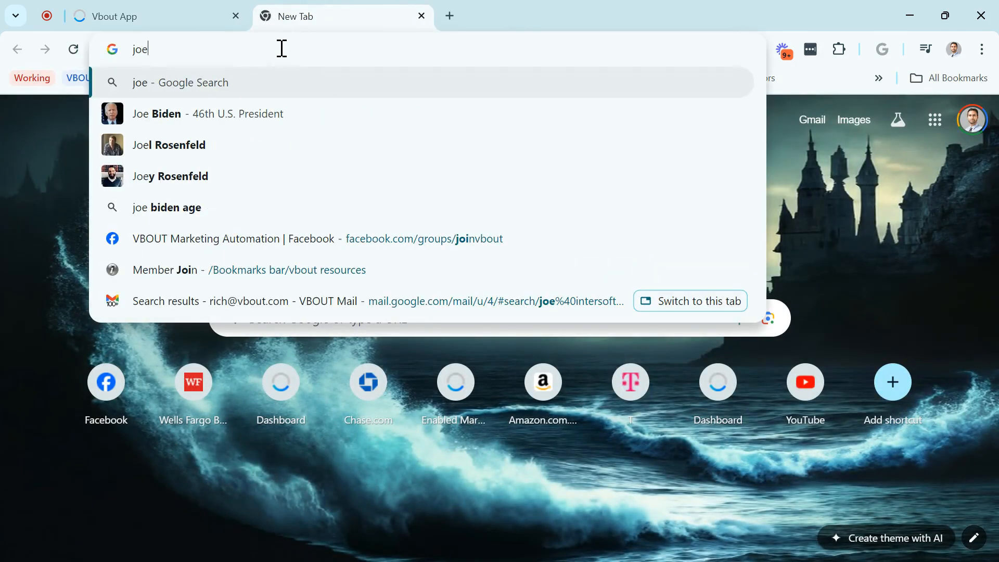
{"action": "key", "text": "BackSpace"}
{"action": "key", "text": "BackSpace"}
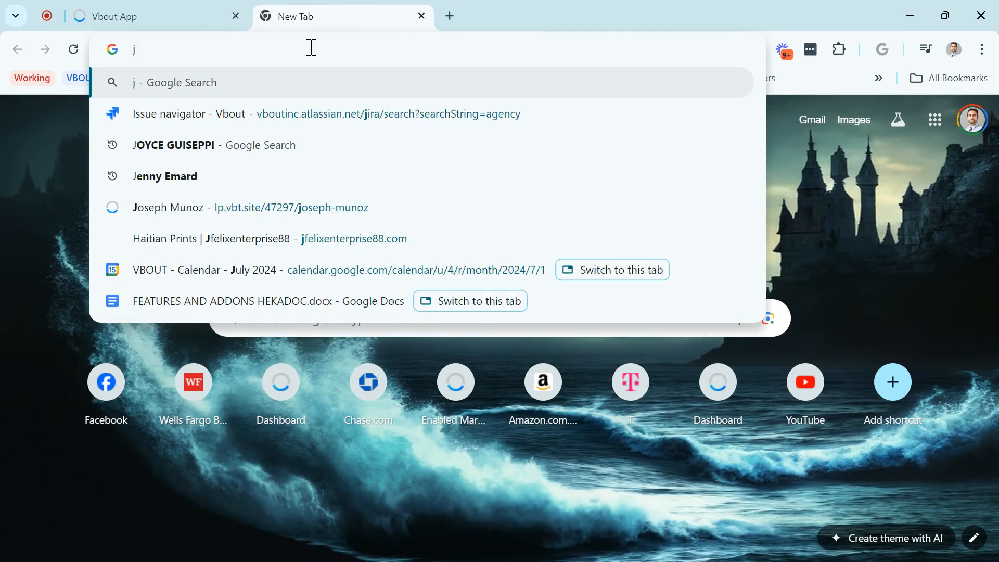
{"action": "key", "text": "BackSpace"}
{"action": "type", "text": "lp"}
{"action": "key", "text": "Return"}
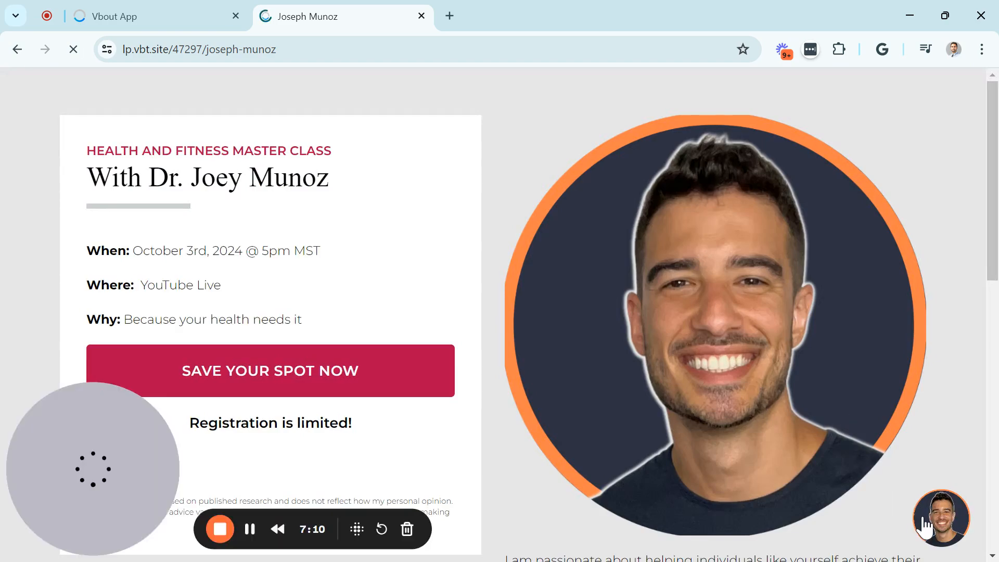
Open the landing page's live chatbot and its "hello" conversation to examine the avatar and subheading, and return to the chatbot configuration
{"action": "scroll", "coordinate": [844, 450], "scroll_direction": "down", "scroll_amount": 14}
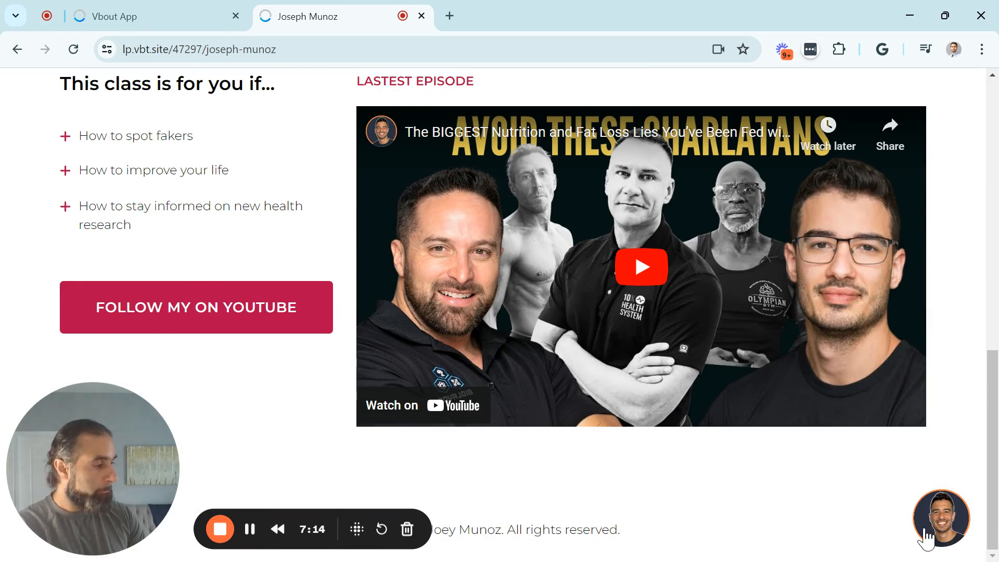
{"action": "left_click", "coordinate": [952, 532]}
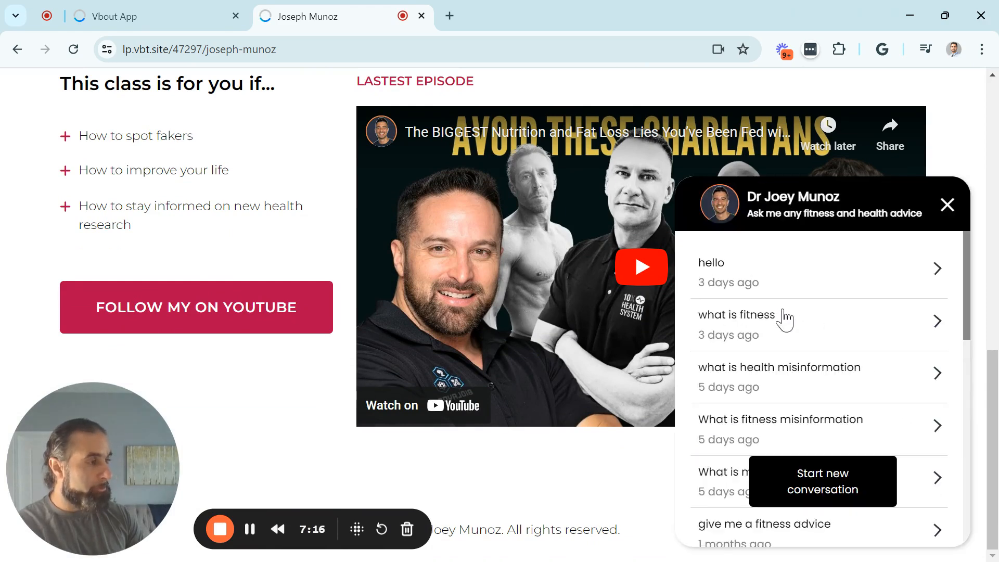
{"action": "left_click", "coordinate": [789, 285]}
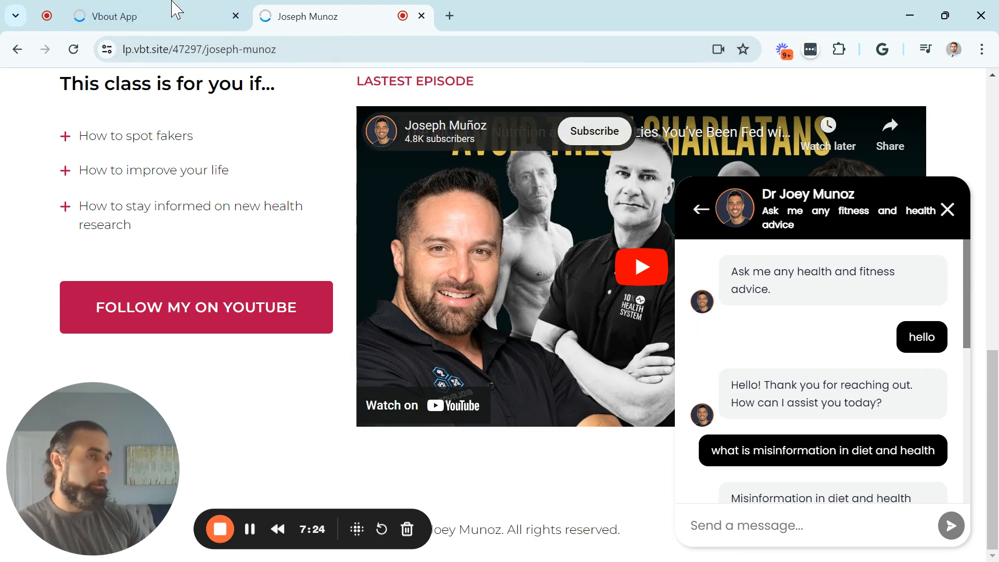
{"action": "left_click", "coordinate": [174, 8]}
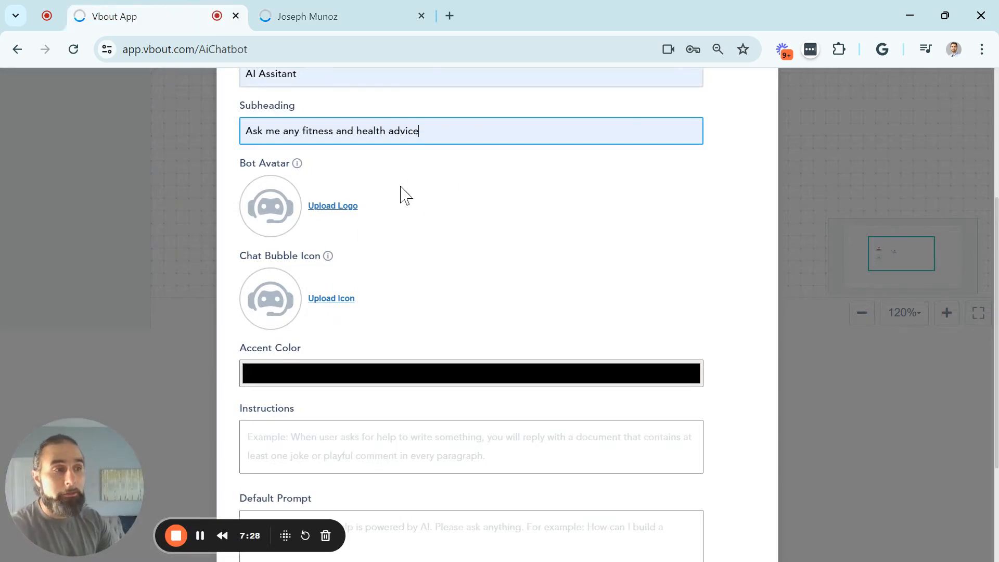
Compare the accent color and instructions settings with the live chatbot on the landing page, and return to the configuration
{"action": "scroll", "coordinate": [423, 259], "scroll_direction": "down", "scroll_amount": 3}
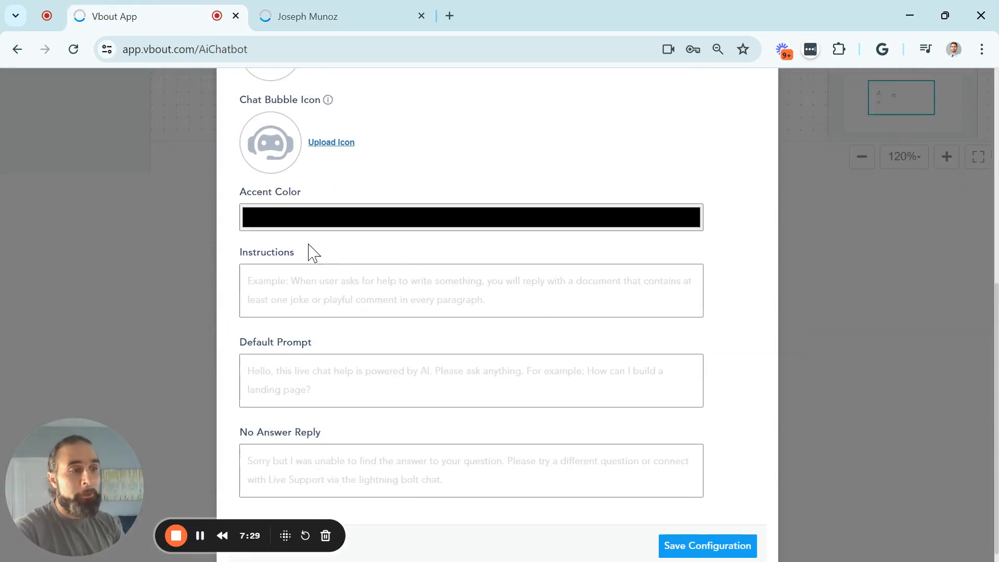
{"action": "left_click", "coordinate": [334, 12]}
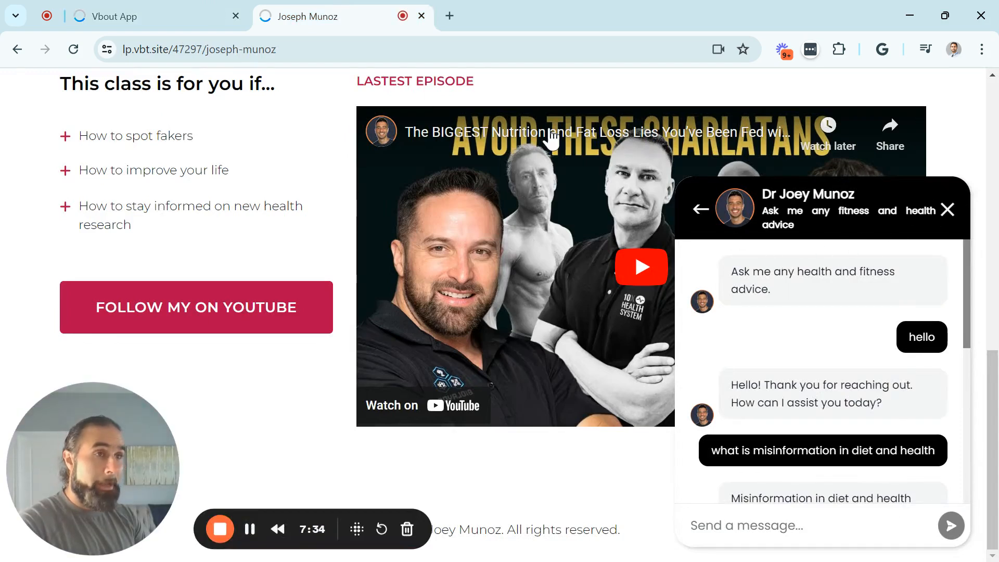
{"action": "left_click", "coordinate": [145, 13]}
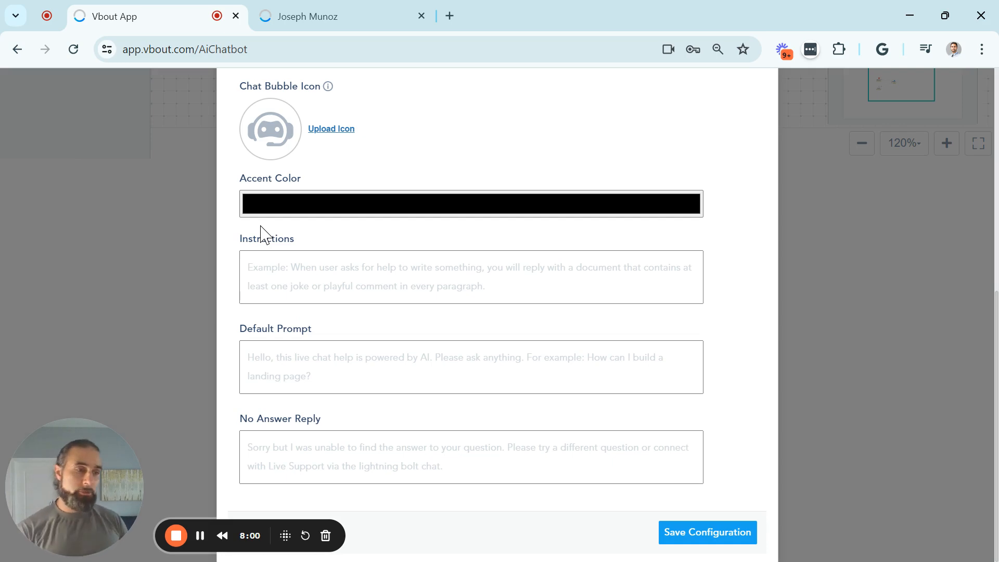
Start a new conversation in the live chatbot to examine how the default prompt is shown, and return to the chatbot configuration
{"action": "left_click", "coordinate": [335, 343]}
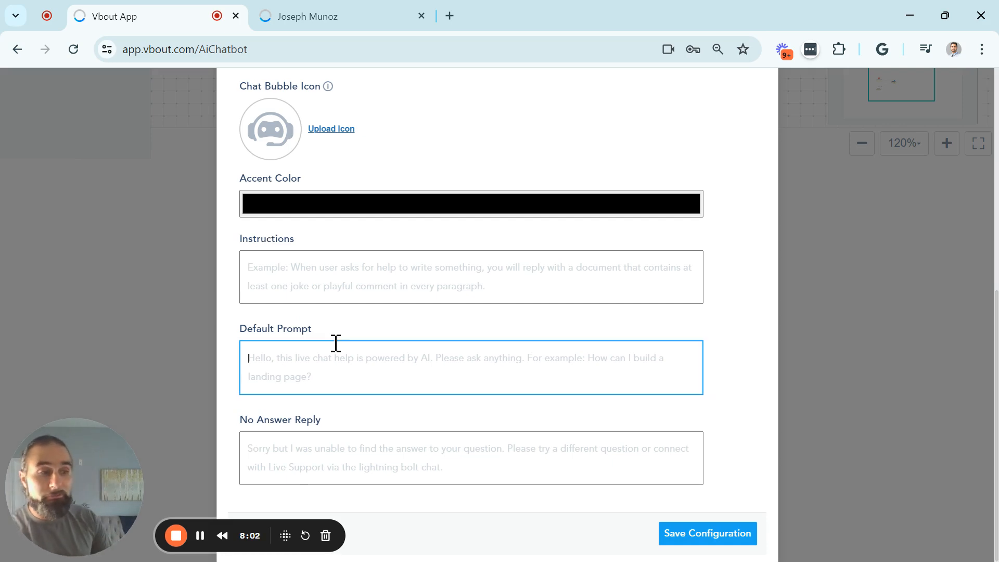
{"action": "left_click", "coordinate": [355, 6]}
{"action": "left_click", "coordinate": [698, 208]}
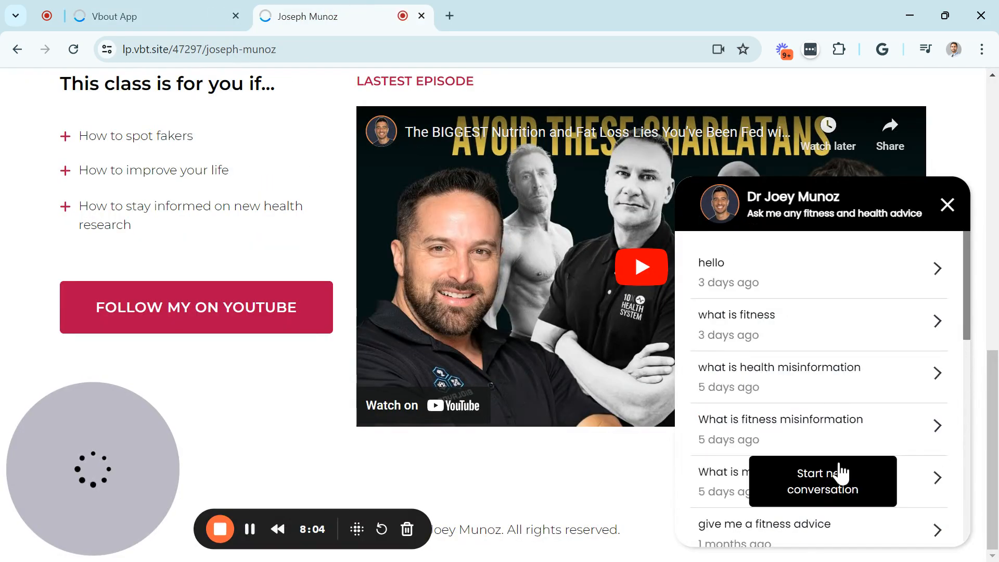
{"action": "left_click", "coordinate": [839, 471]}
{"action": "left_click_drag", "start_coordinate": [731, 272], "coordinate": [945, 283]}
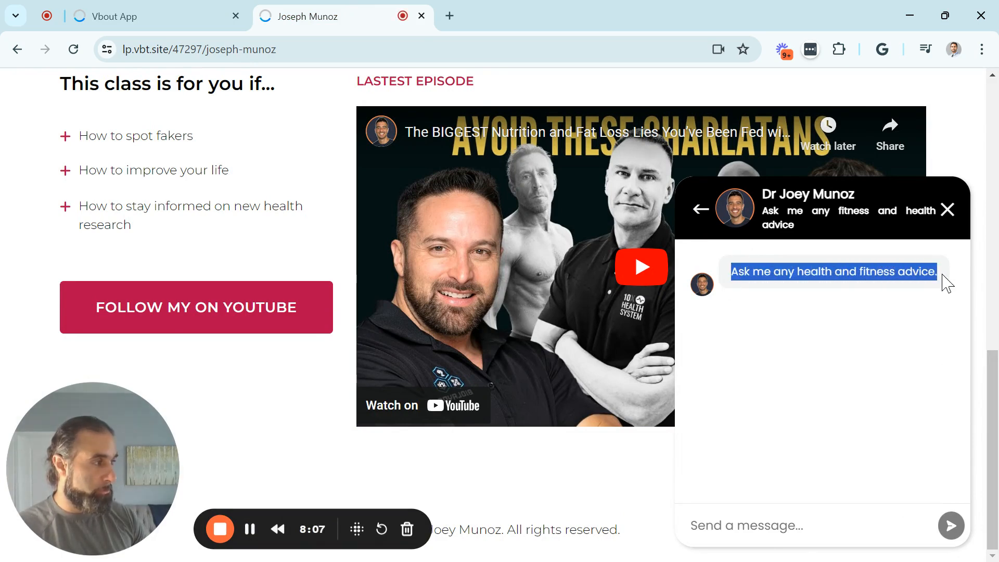
{"action": "double_click", "coordinate": [34, 17]}
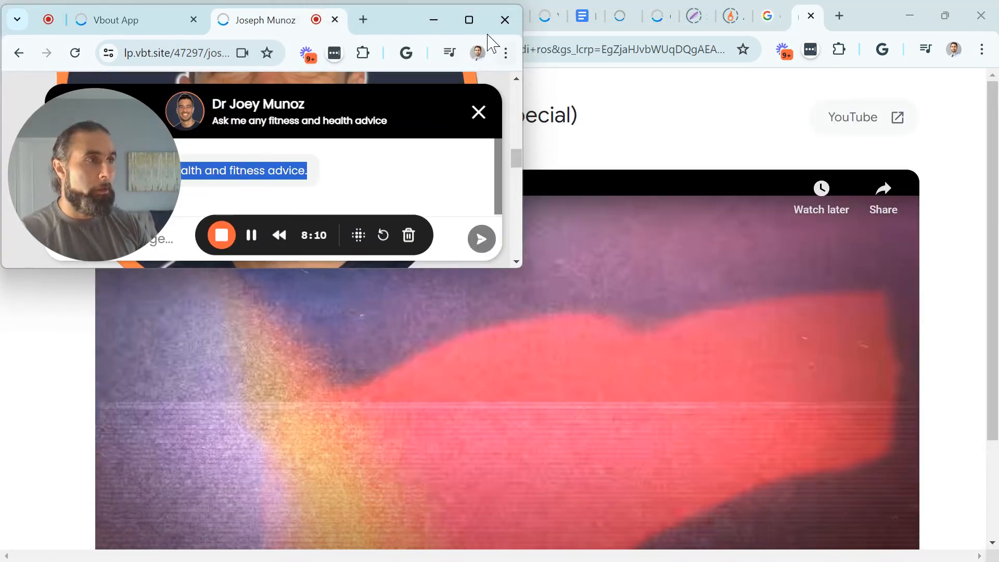
{"action": "left_click", "coordinate": [468, 20]}
{"action": "left_click", "coordinate": [169, 21]}
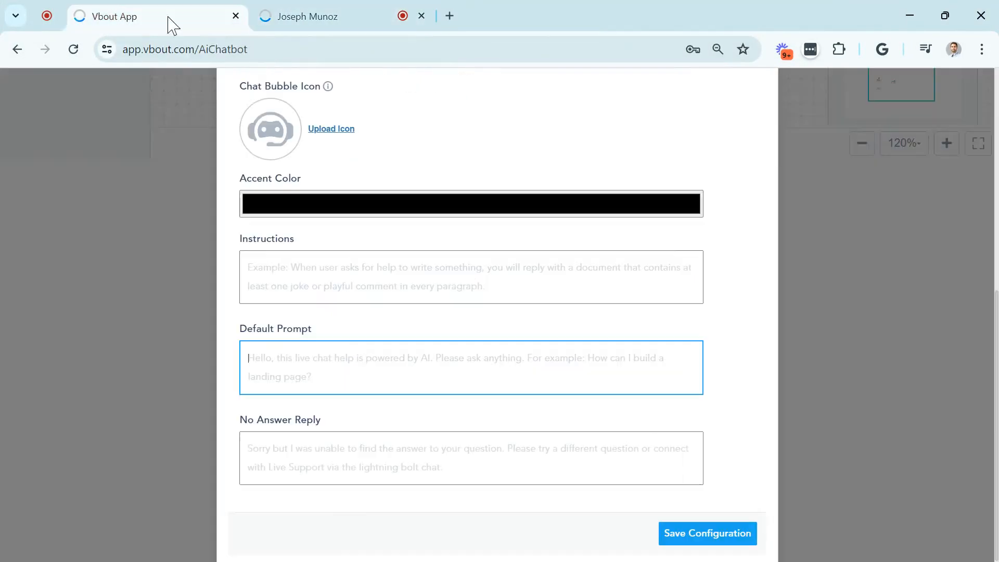
Review the No Answer Reply field and open the form configuration of the Generate Chatbot action
{"action": "left_click", "coordinate": [289, 441]}
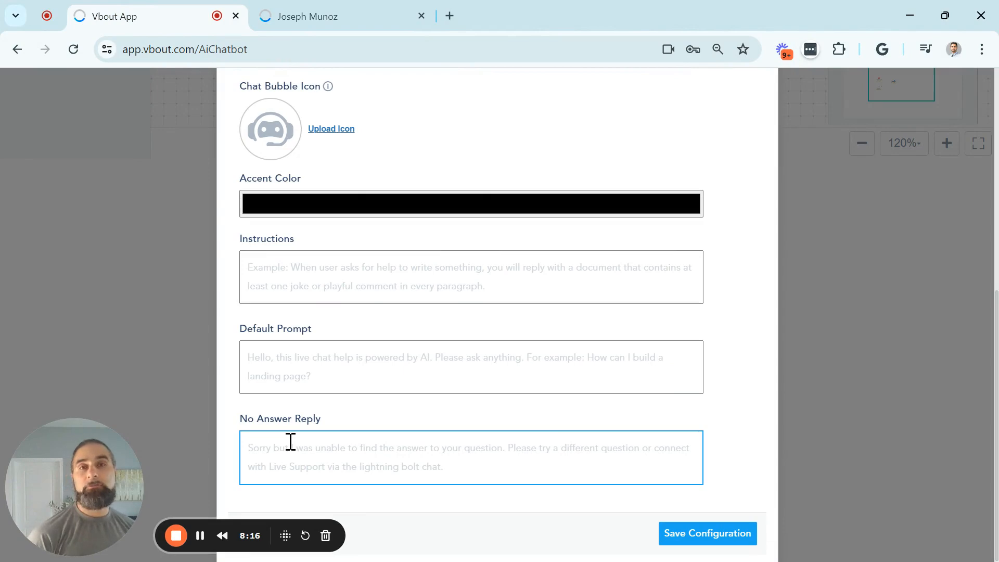
{"action": "scroll", "coordinate": [437, 372], "scroll_direction": "up", "scroll_amount": 8}
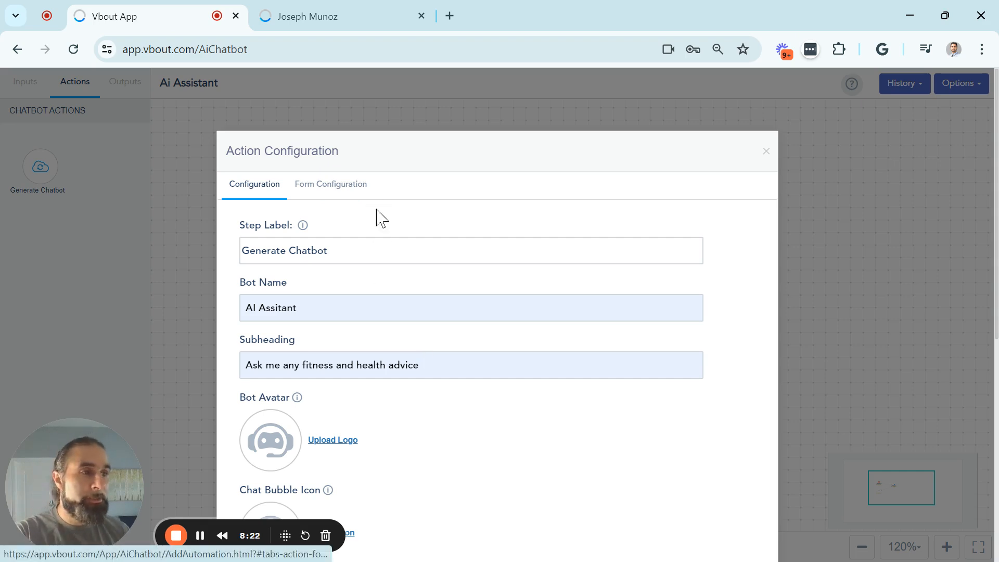
{"action": "left_click", "coordinate": [338, 192]}
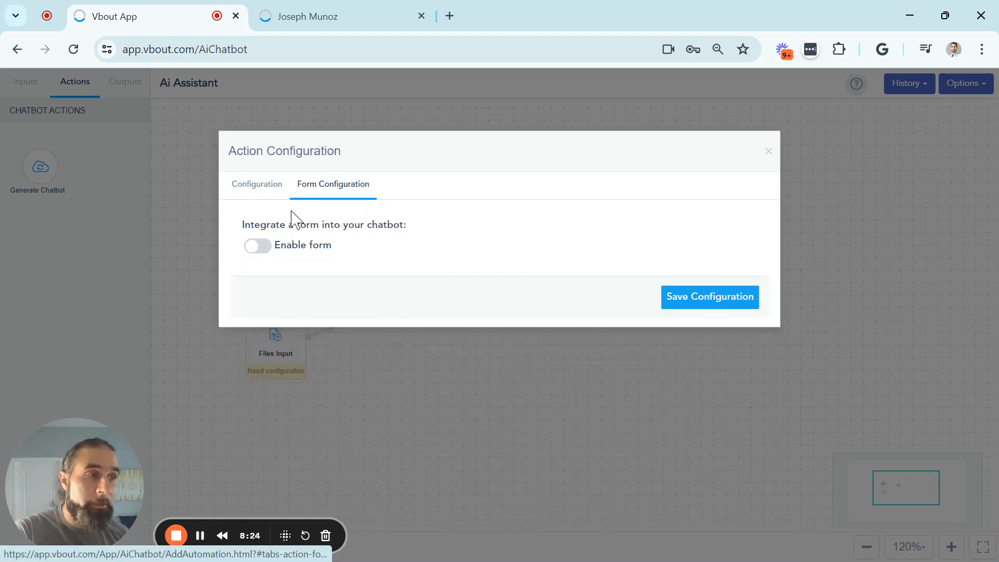
Enable the chatbot form, keep it required, and turn on showing it for contacts
{"action": "left_click", "coordinate": [257, 246]}
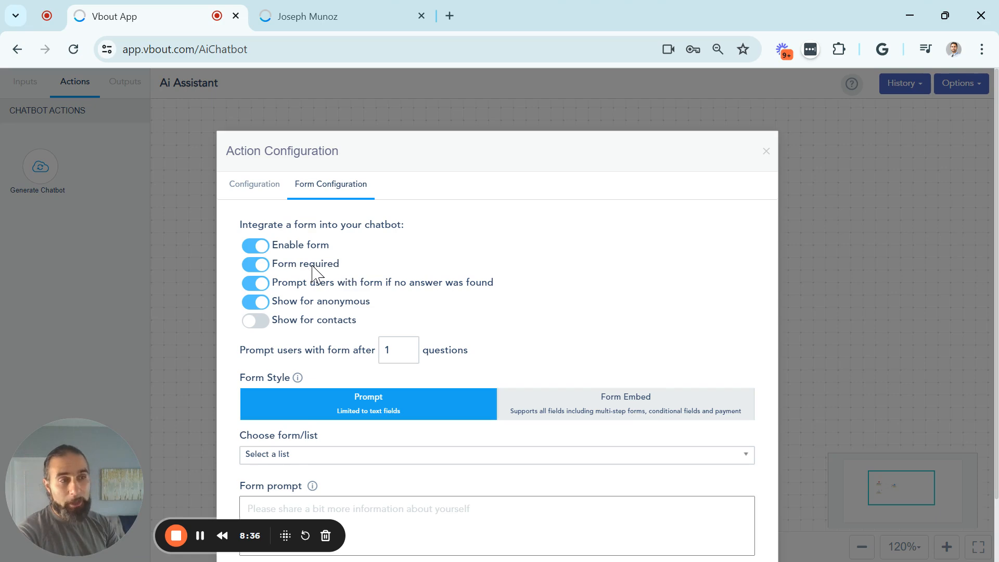
{"action": "left_click", "coordinate": [255, 265]}
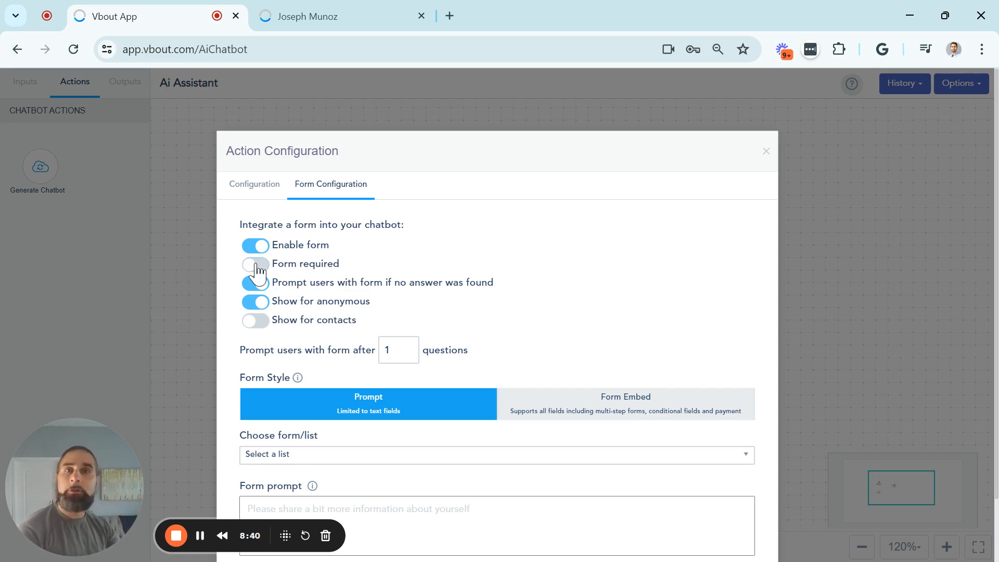
{"action": "left_click", "coordinate": [255, 265]}
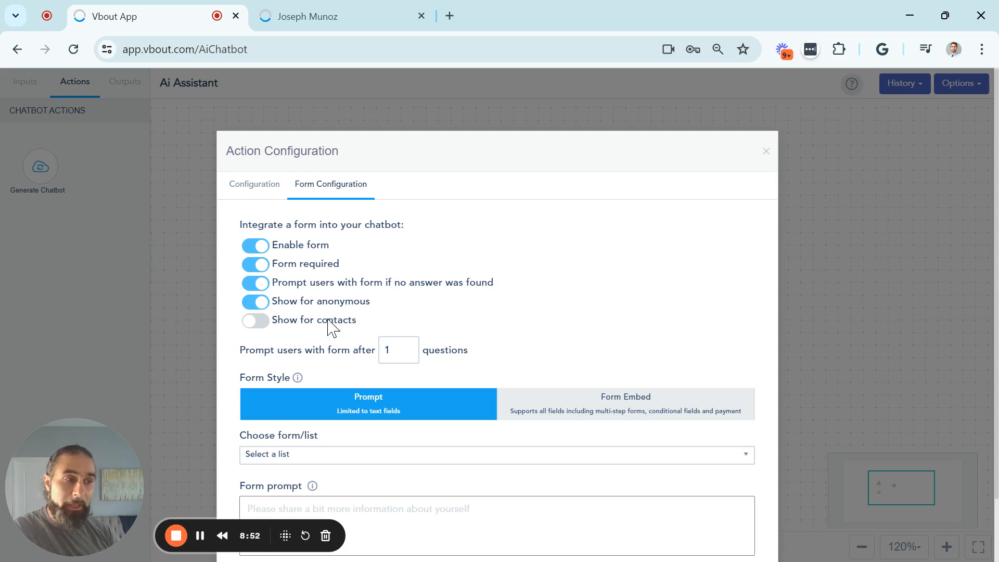
{"action": "left_click", "coordinate": [254, 321]}
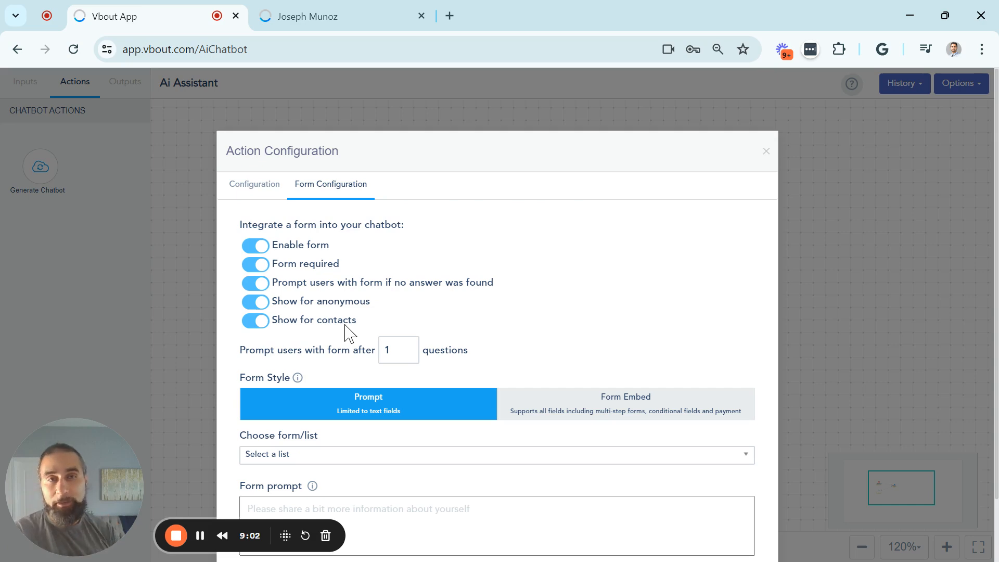
Prompt users with the form after 3 questions, compare the Form Embed style, and keep the Prompt form style
{"action": "scroll", "coordinate": [349, 333], "scroll_direction": "down", "scroll_amount": 2}
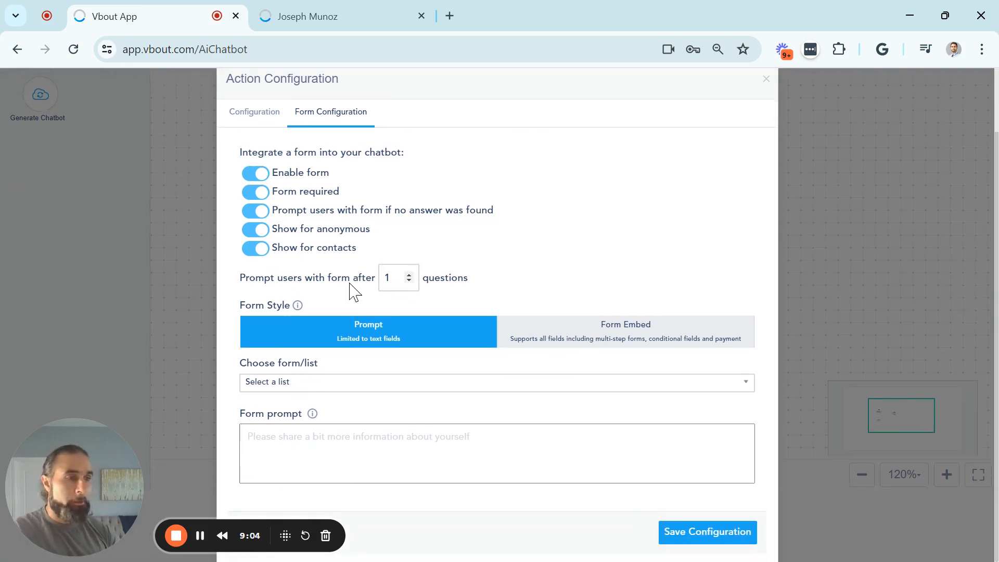
{"action": "double_click", "coordinate": [383, 278]}
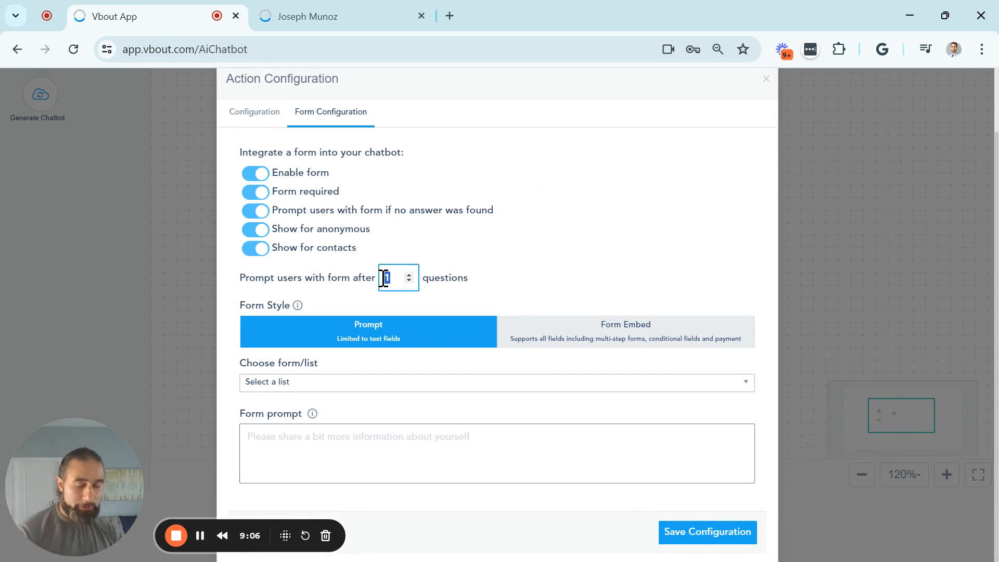
{"action": "type", "text": "3"}
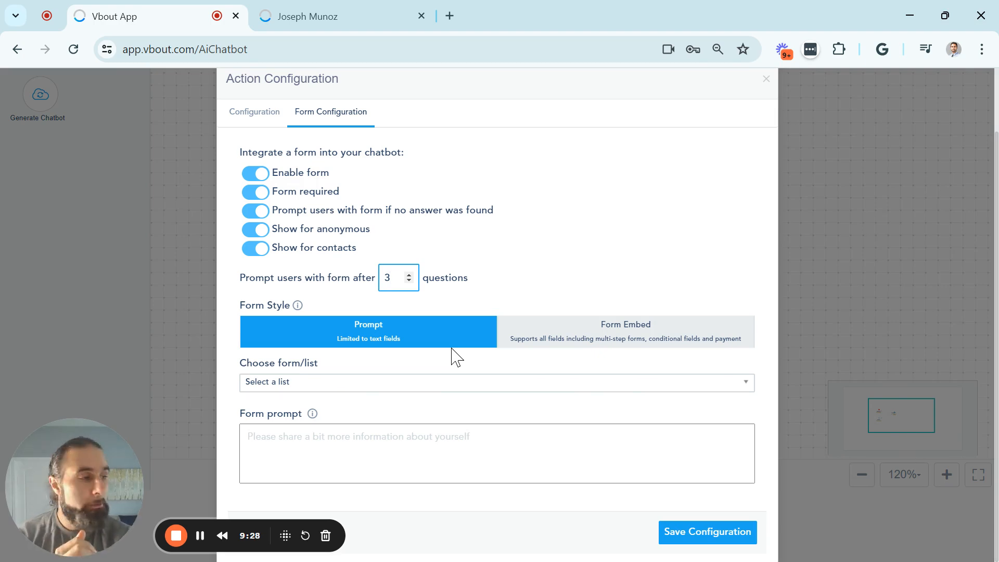
{"action": "left_click", "coordinate": [617, 337]}
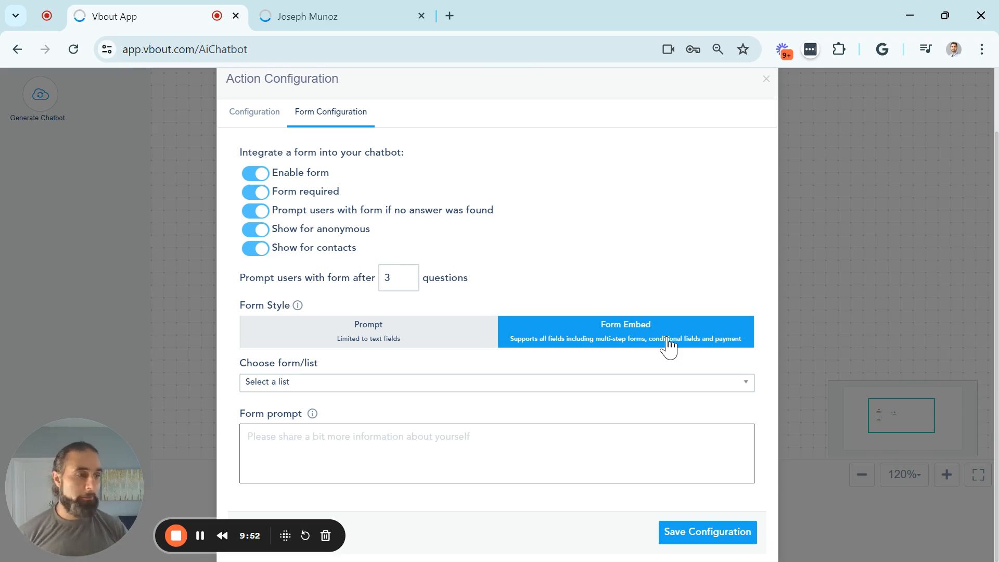
{"action": "left_click", "coordinate": [431, 319]}
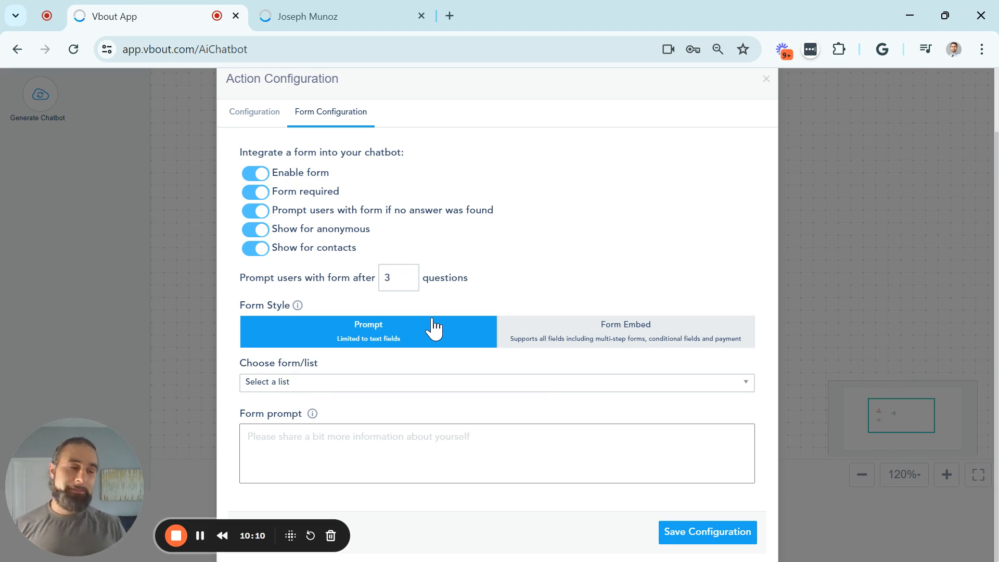
Try the Marketo - SR list and the Banking list as the source of the chatbot form
{"action": "left_click", "coordinate": [339, 383]}
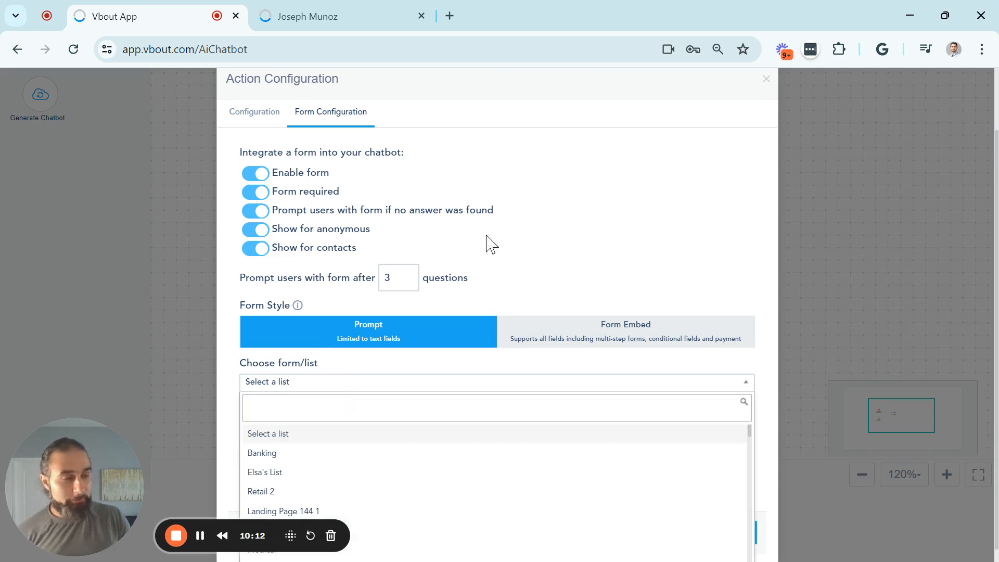
{"action": "scroll", "coordinate": [536, 218], "scroll_direction": "down", "scroll_amount": 1}
{"action": "scroll", "coordinate": [598, 447], "scroll_direction": "down", "scroll_amount": 2}
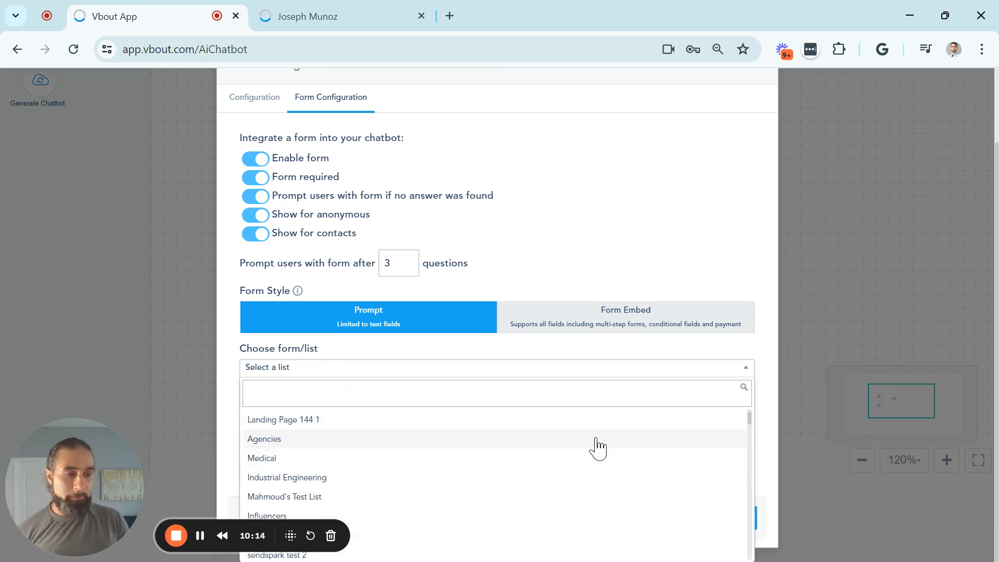
{"action": "scroll", "coordinate": [596, 444], "scroll_direction": "down", "scroll_amount": 6}
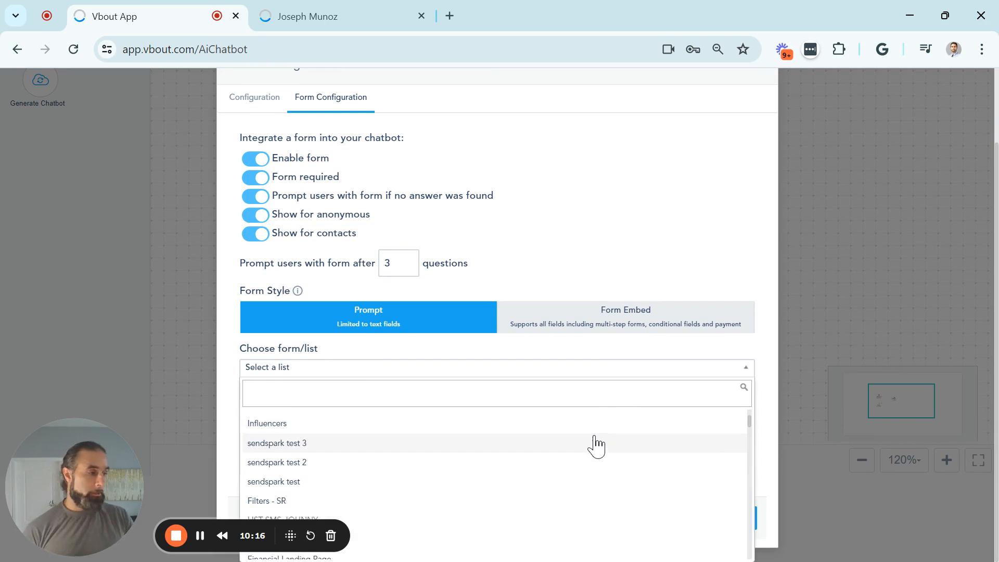
{"action": "left_click", "coordinate": [430, 437]}
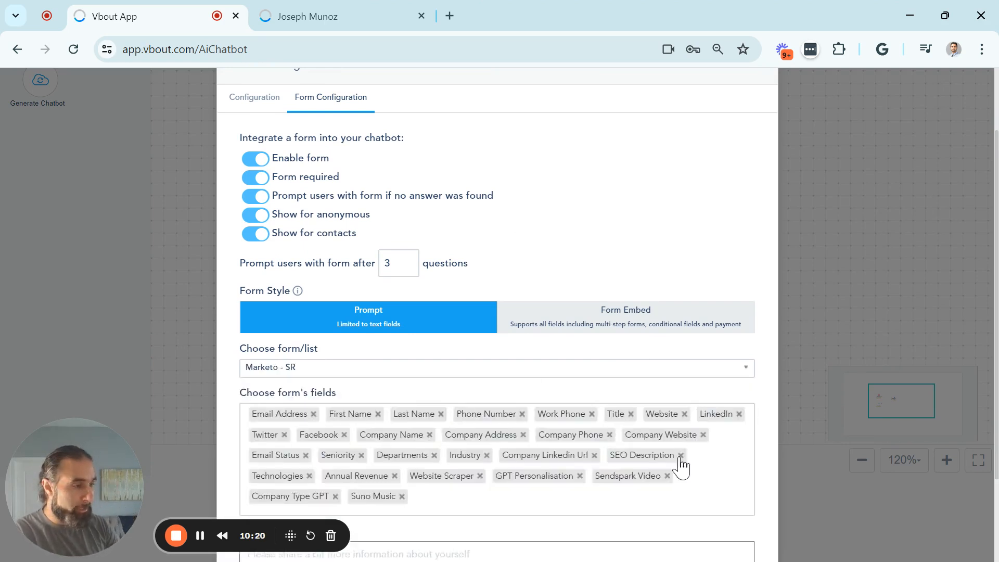
{"action": "left_click", "coordinate": [344, 370]}
{"action": "scroll", "coordinate": [367, 436], "scroll_direction": "down", "scroll_amount": 2}
{"action": "scroll", "coordinate": [367, 436], "scroll_direction": "up", "scroll_amount": 5}
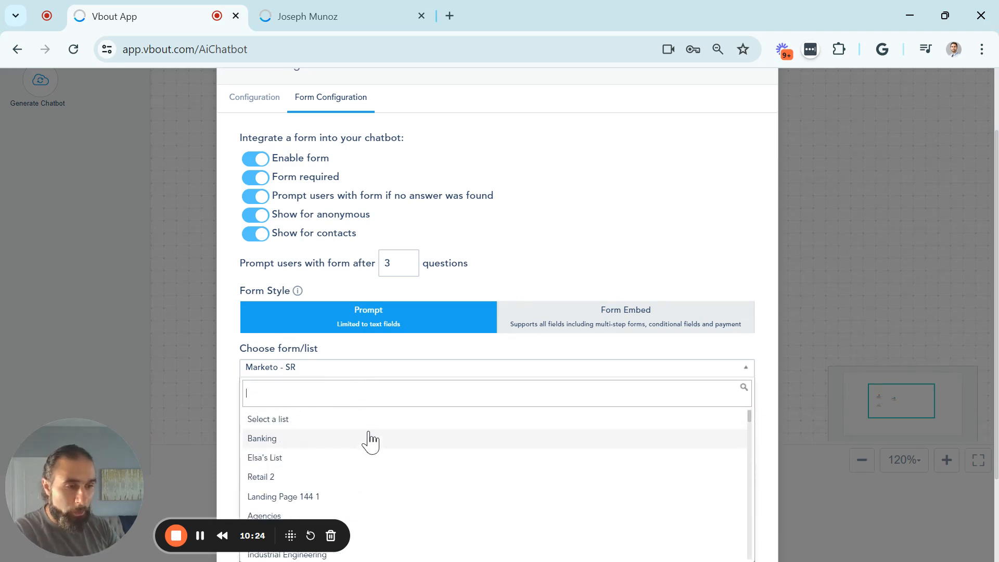
{"action": "left_click", "coordinate": [327, 441]}
Set the form's list to the entry directly below "Zoom: VBOUT Monthly Marketing Meetup"
{"action": "left_click", "coordinate": [346, 372]}
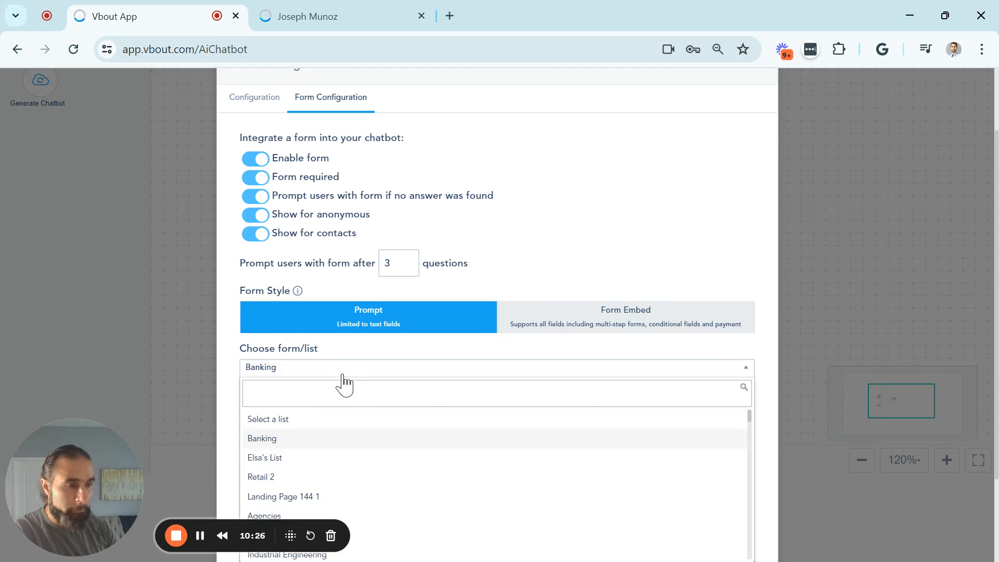
{"action": "scroll", "coordinate": [375, 458], "scroll_direction": "down", "scroll_amount": 5}
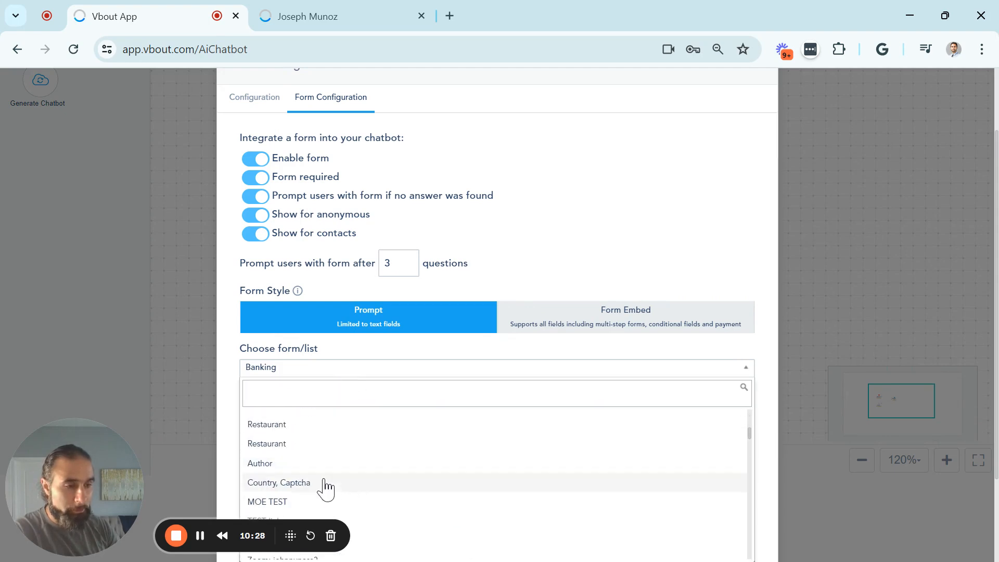
{"action": "scroll", "coordinate": [325, 482], "scroll_direction": "down", "scroll_amount": 3}
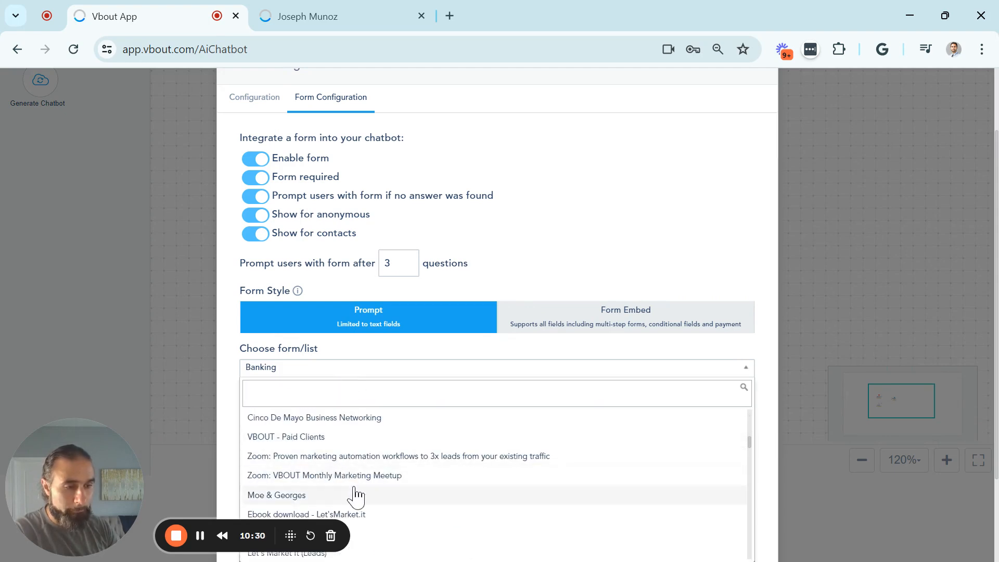
{"action": "left_click", "coordinate": [307, 495]}
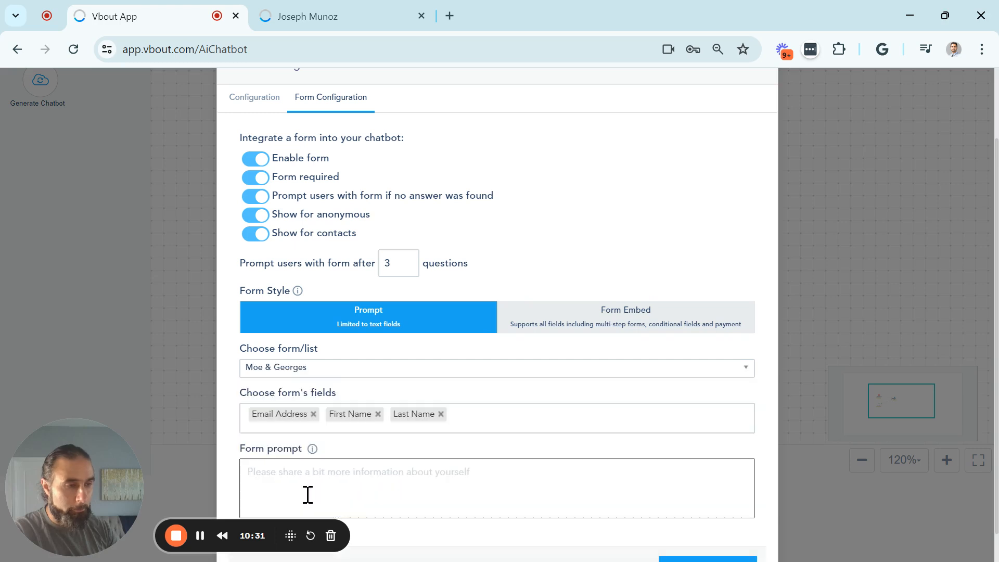
Remove the Last Name field from the chatbot form and save the action configuration
{"action": "left_click", "coordinate": [279, 423]}
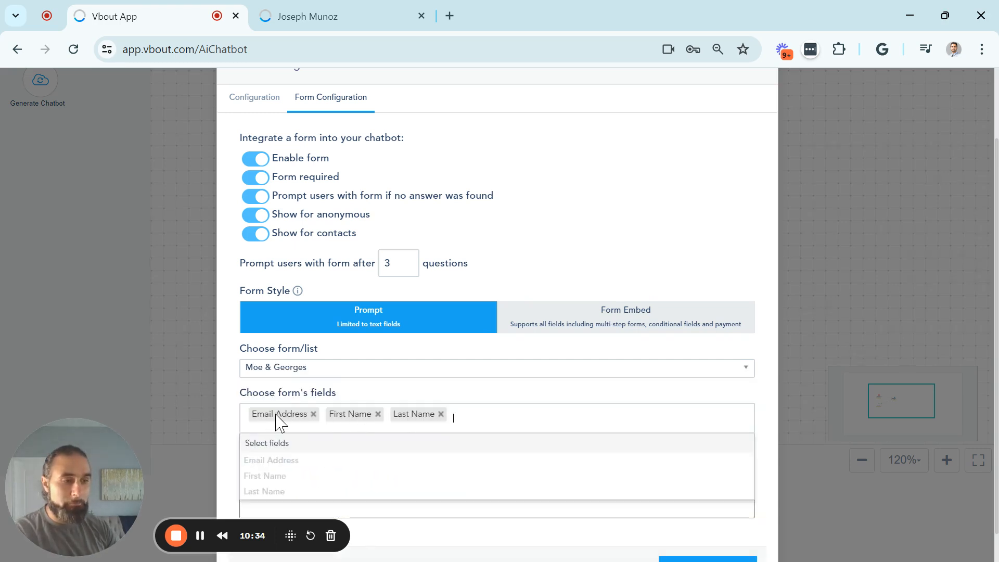
{"action": "left_click", "coordinate": [441, 414]}
{"action": "left_click", "coordinate": [356, 479]}
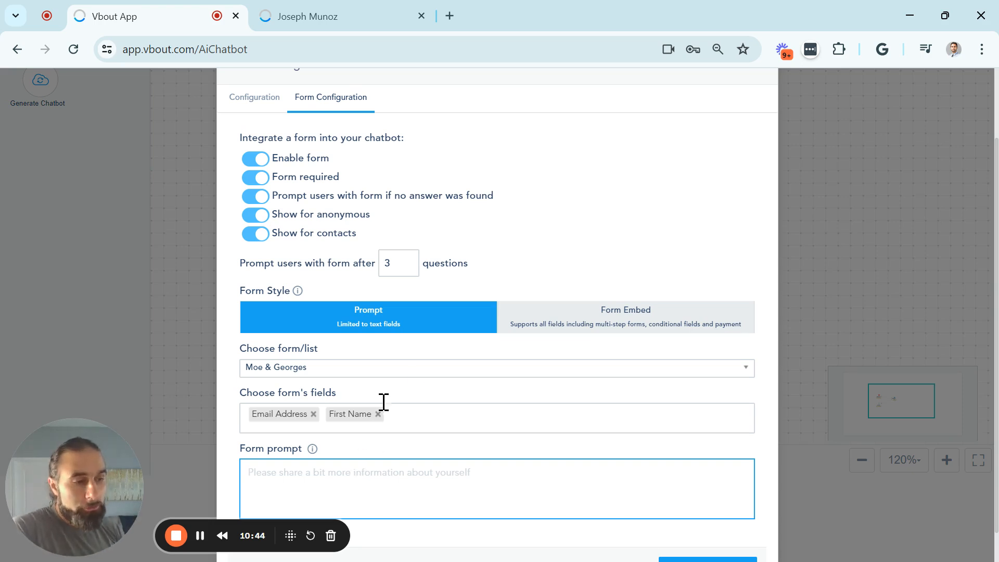
{"action": "scroll", "coordinate": [667, 448], "scroll_direction": "down", "scroll_amount": 1}
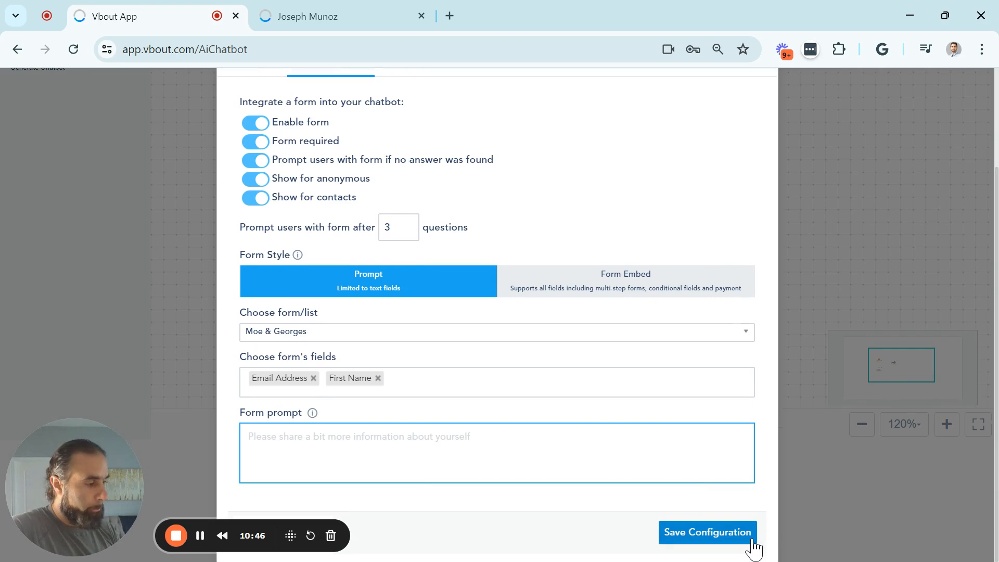
{"action": "left_click", "coordinate": [753, 541]}
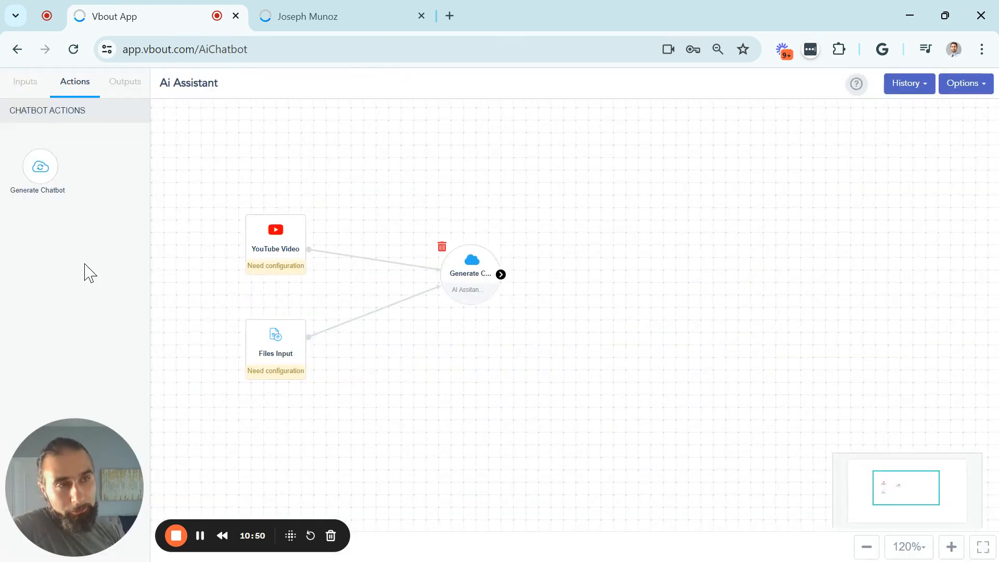
Add Website Bot, Landing Page Bot and Messenger Bot outputs to the canvas, spaced in a column beyond the Generate Chatbot action
{"action": "left_click", "coordinate": [125, 86]}
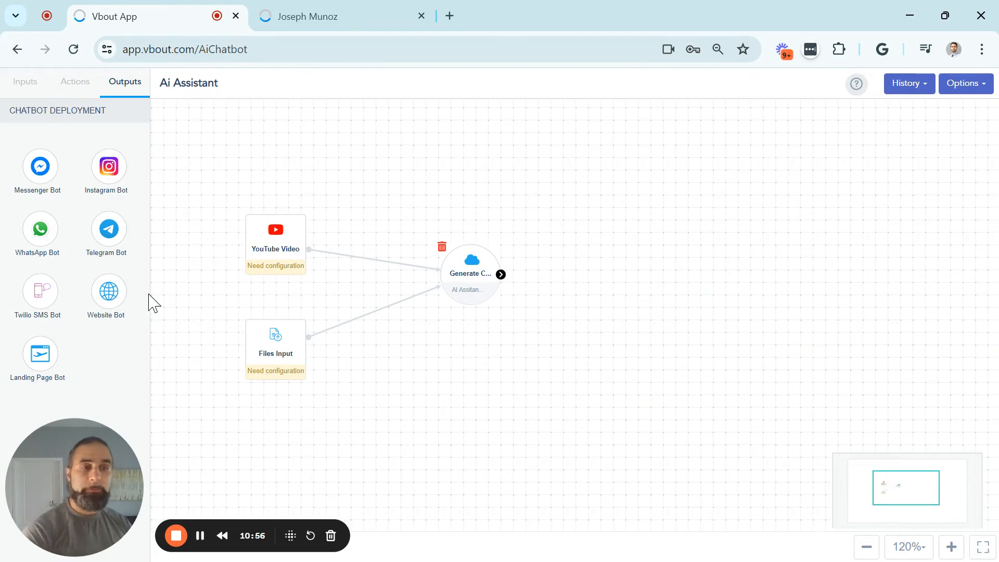
{"action": "left_click_drag", "start_coordinate": [116, 290], "coordinate": [655, 232]}
{"action": "left_click_drag", "start_coordinate": [40, 355], "coordinate": [679, 342]}
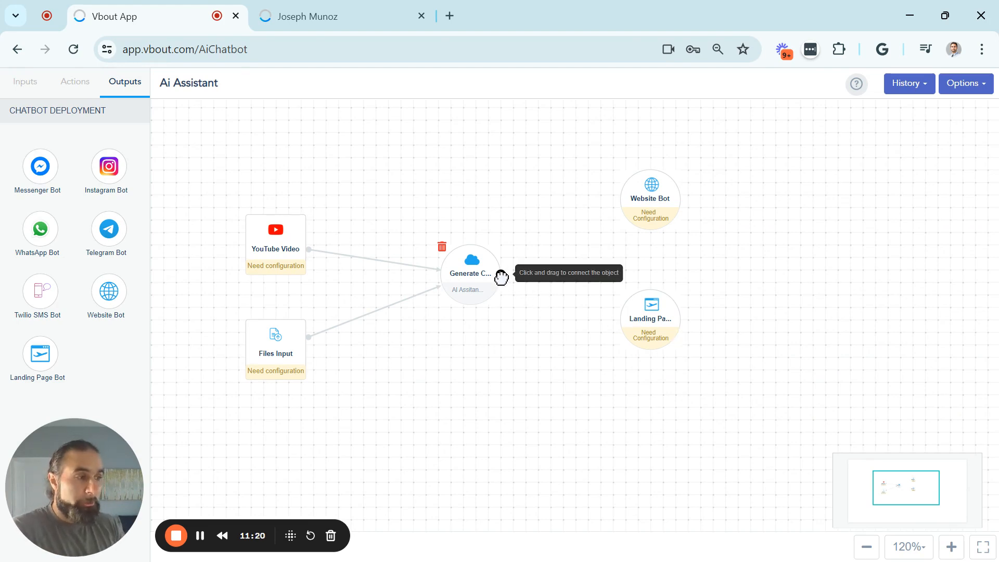
{"action": "left_click_drag", "start_coordinate": [500, 274], "coordinate": [502, 277]}
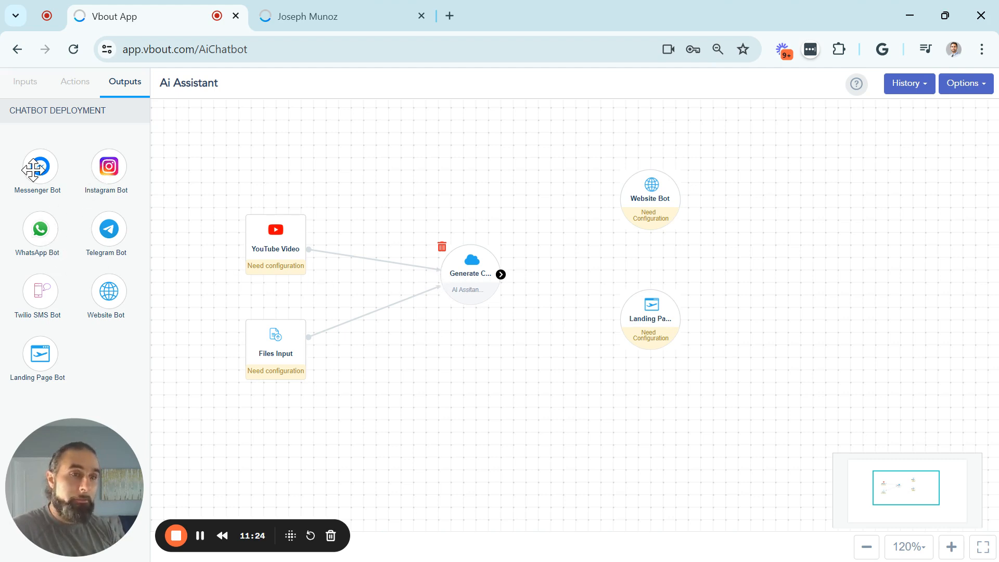
{"action": "left_click_drag", "start_coordinate": [40, 168], "coordinate": [638, 413]}
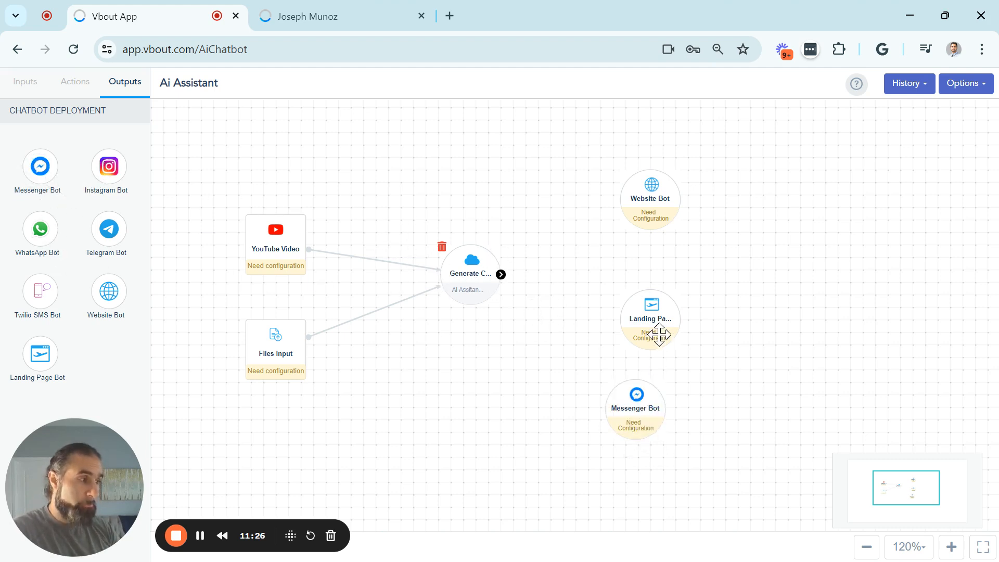
{"action": "left_click_drag", "start_coordinate": [657, 333], "coordinate": [637, 308]}
{"action": "left_click_drag", "start_coordinate": [647, 208], "coordinate": [623, 206]}
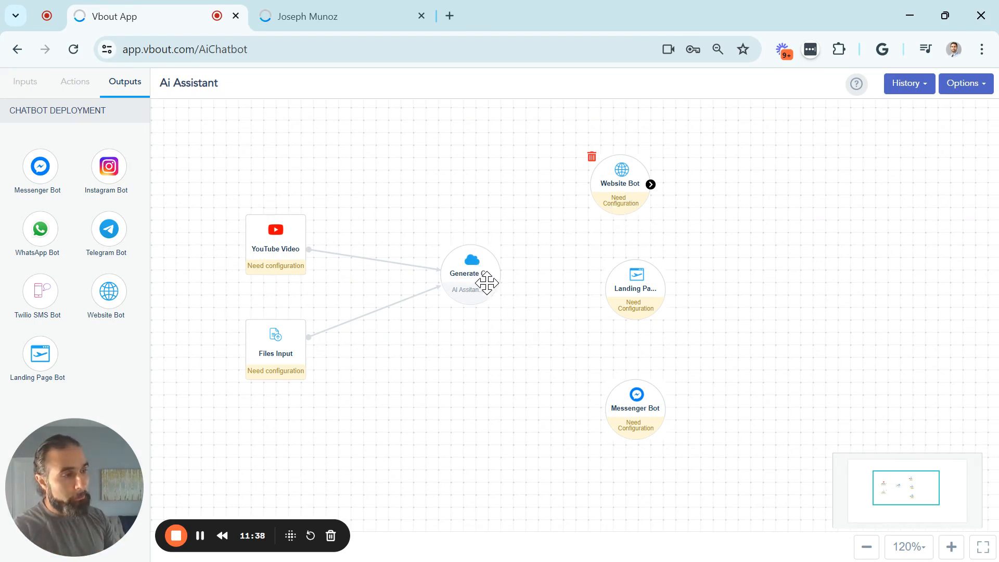
Connect the Generate Chatbot action to the Website Bot, Landing Page Bot and Messenger Bot outputs
{"action": "left_click_drag", "start_coordinate": [501, 274], "coordinate": [636, 196]}
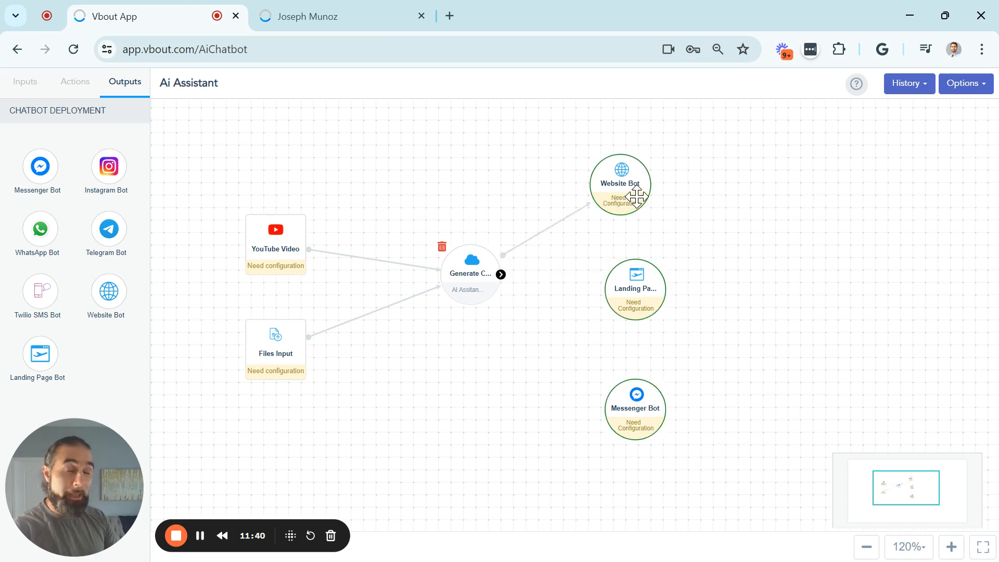
{"action": "left_click_drag", "start_coordinate": [506, 275], "coordinate": [609, 288]}
{"action": "left_click_drag", "start_coordinate": [508, 278], "coordinate": [636, 407]}
Add an Instagram Bot output below the Messenger Bot and connect the Generate Chatbot action to it
{"action": "left_click_drag", "start_coordinate": [754, 397], "coordinate": [743, 288]}
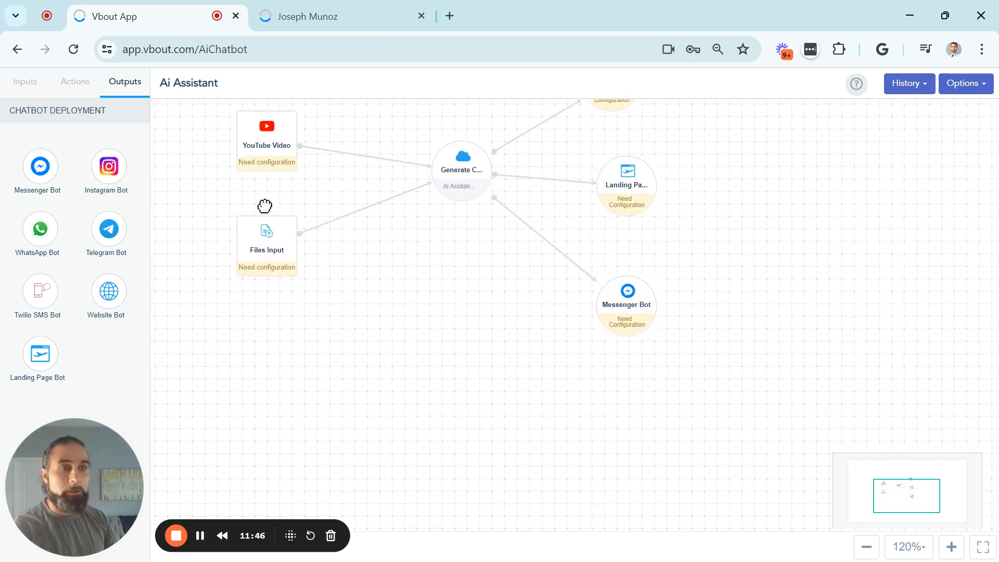
{"action": "left_click_drag", "start_coordinate": [109, 167], "coordinate": [624, 430]}
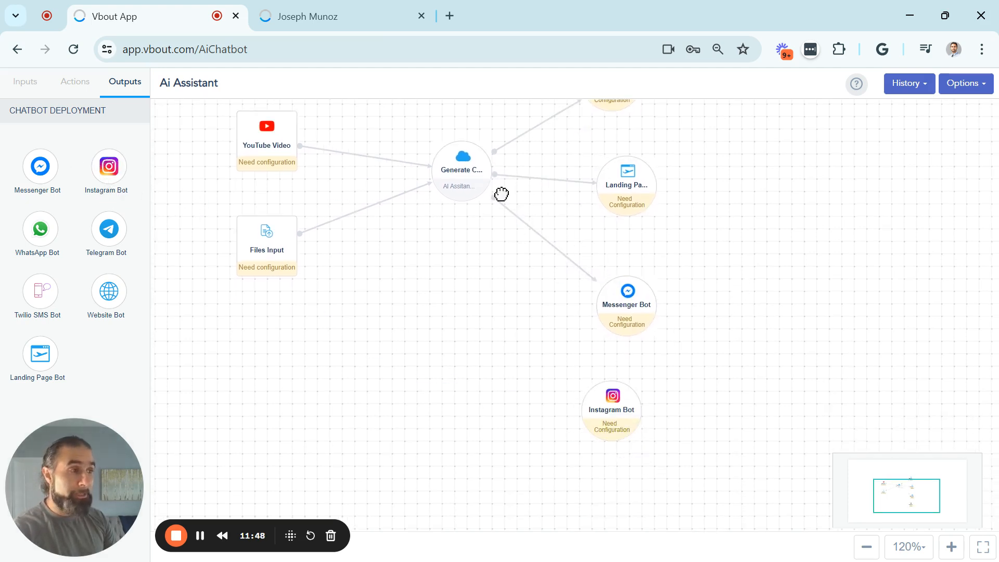
{"action": "left_click_drag", "start_coordinate": [489, 172], "coordinate": [630, 424]}
Add a Twilio SMS Bot output, space it apart from the Instagram Bot, and connect the Generate Chatbot action to it
{"action": "left_click_drag", "start_coordinate": [42, 293], "coordinate": [606, 491]}
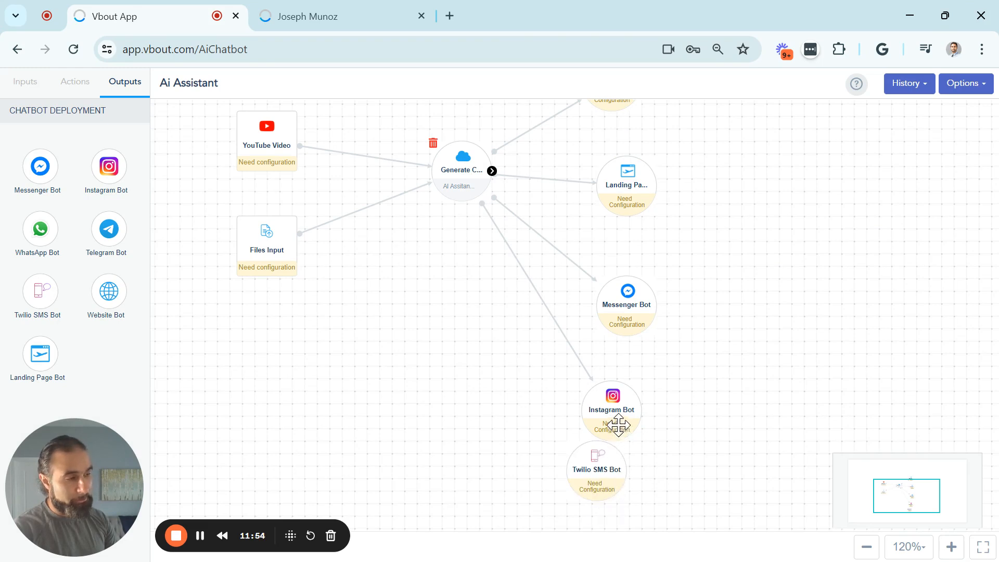
{"action": "left_click_drag", "start_coordinate": [620, 424], "coordinate": [649, 393]}
{"action": "left_click_drag", "start_coordinate": [616, 446], "coordinate": [645, 488]}
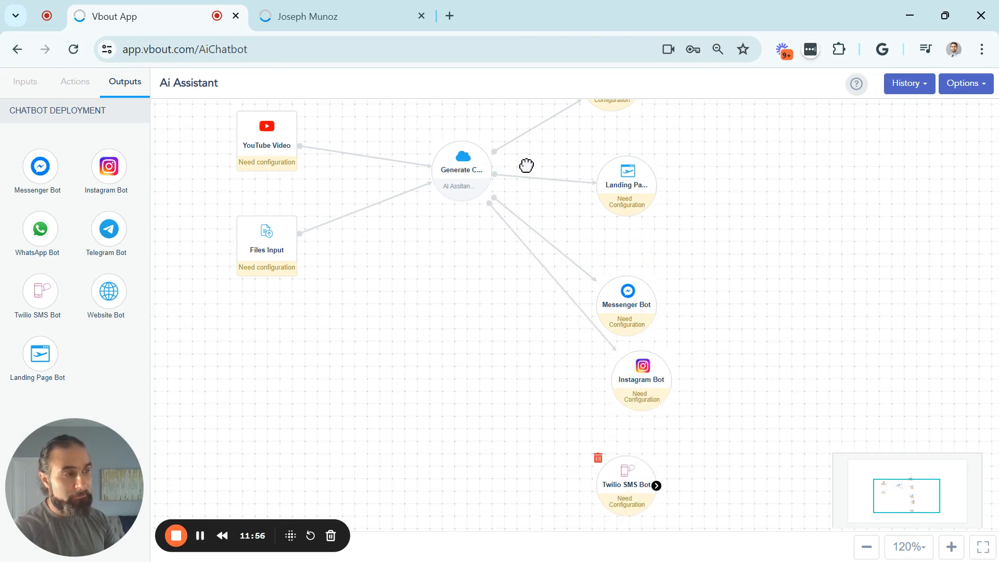
{"action": "left_click", "coordinate": [462, 179]}
{"action": "left_click_drag", "start_coordinate": [491, 176], "coordinate": [636, 493]}
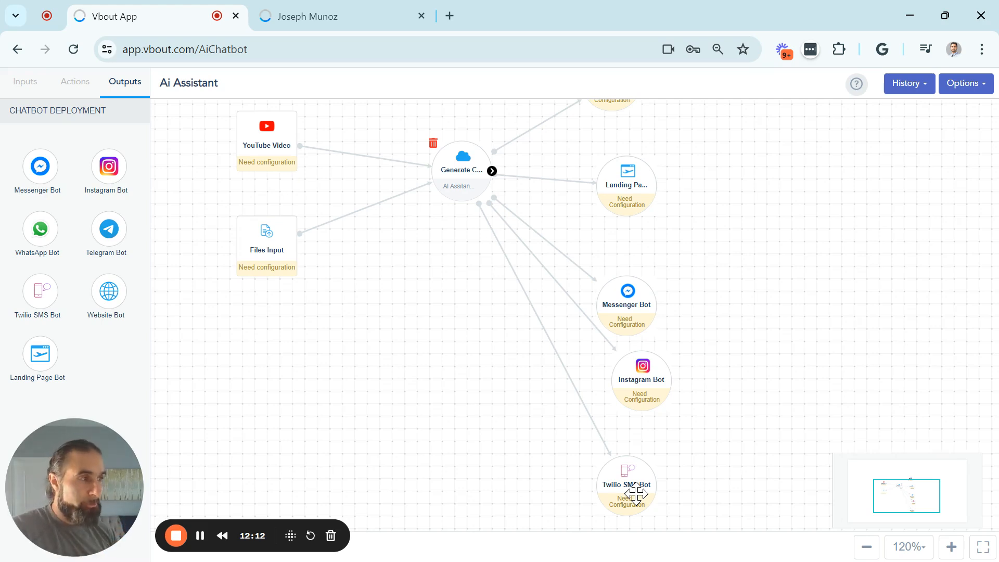
Align the Landing Page, Messenger, Instagram and Twilio SMS Bot outputs in a roughly evenly spaced column beneath the Website Bot
{"action": "left_click_drag", "start_coordinate": [738, 252], "coordinate": [745, 383]}
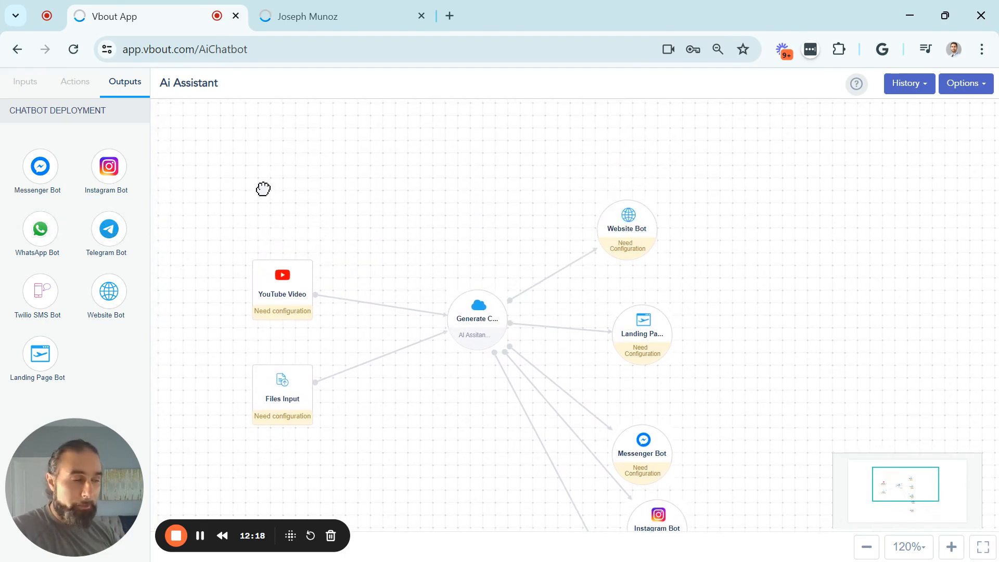
{"action": "left_click_drag", "start_coordinate": [645, 323], "coordinate": [630, 294]}
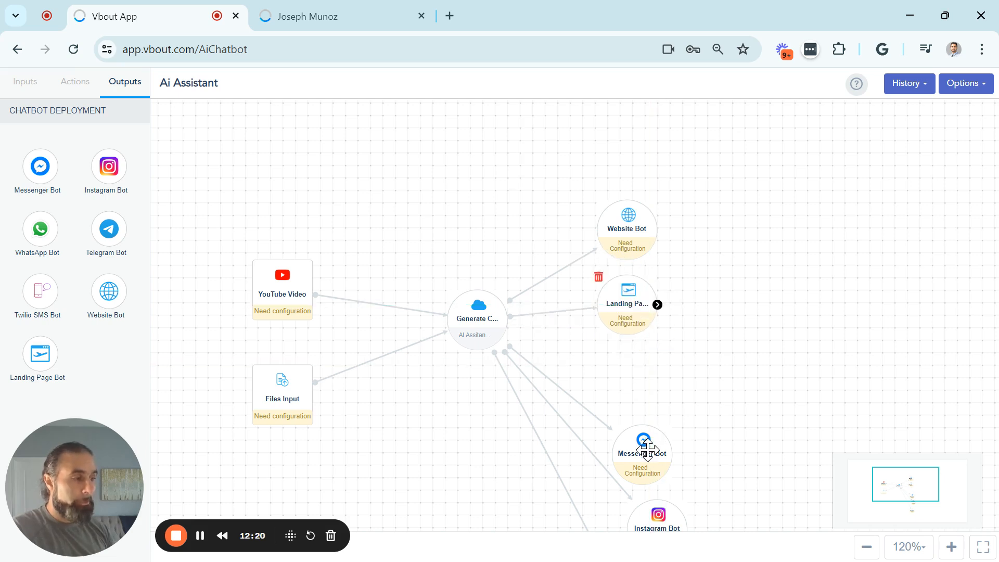
{"action": "left_click_drag", "start_coordinate": [646, 448], "coordinate": [632, 388]}
{"action": "left_click_drag", "start_coordinate": [658, 520], "coordinate": [627, 473]}
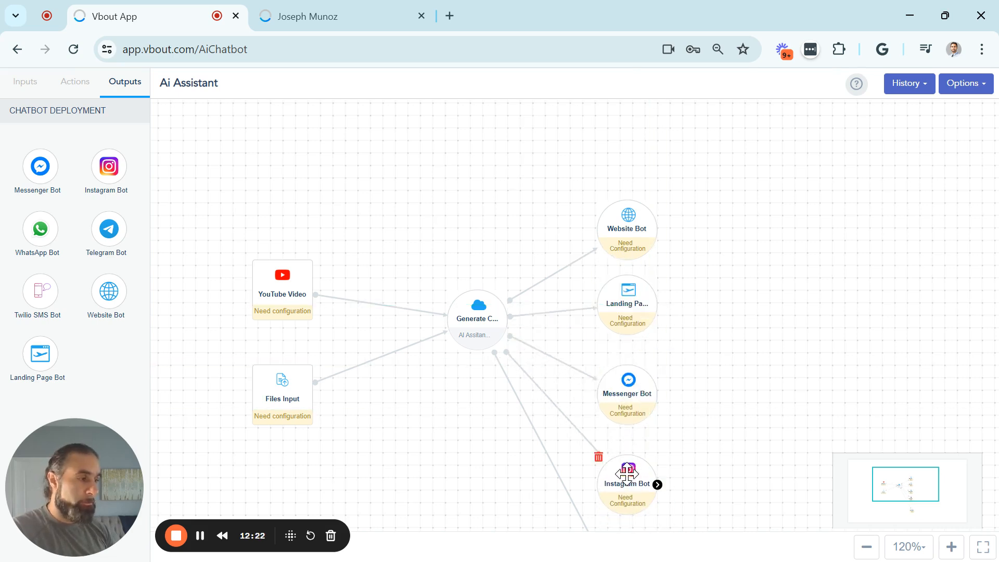
{"action": "left_click_drag", "start_coordinate": [736, 297], "coordinate": [671, 194]}
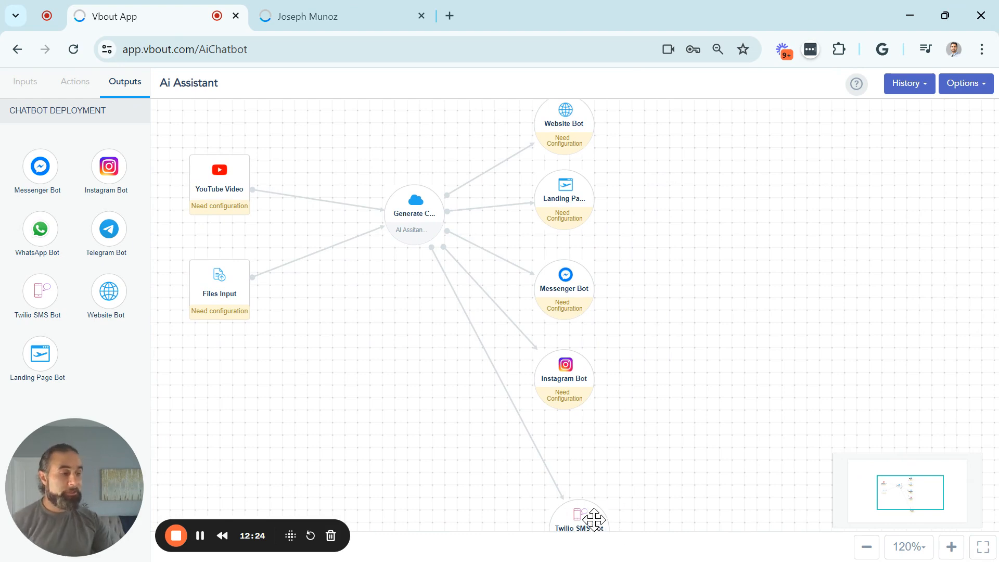
{"action": "left_click_drag", "start_coordinate": [594, 520], "coordinate": [564, 475]}
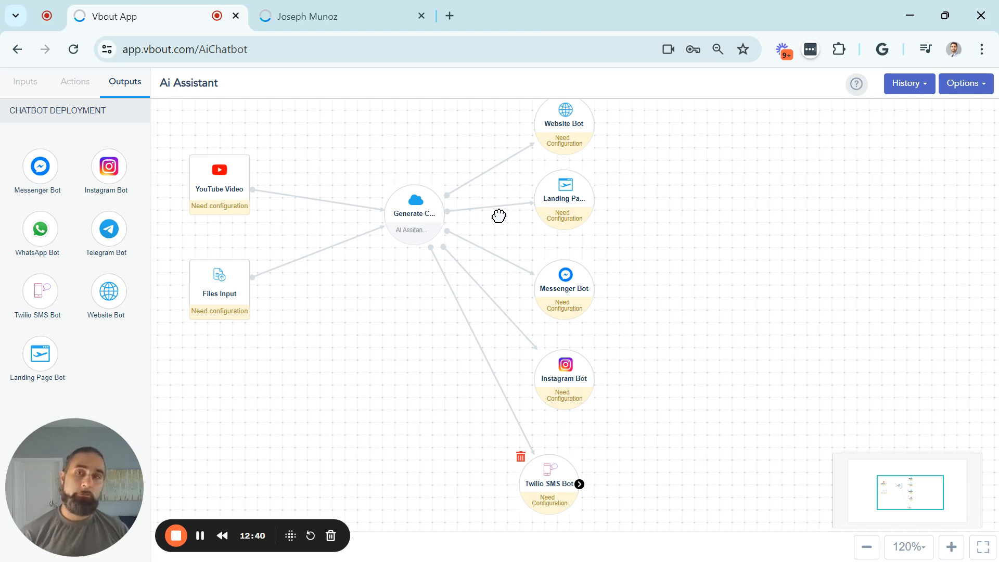
Try out the Instagram Bot configuration with the connected Facebook account and the Marketing Automation Platform Instagram account, and close it without saving
{"action": "double_click", "coordinate": [568, 387]}
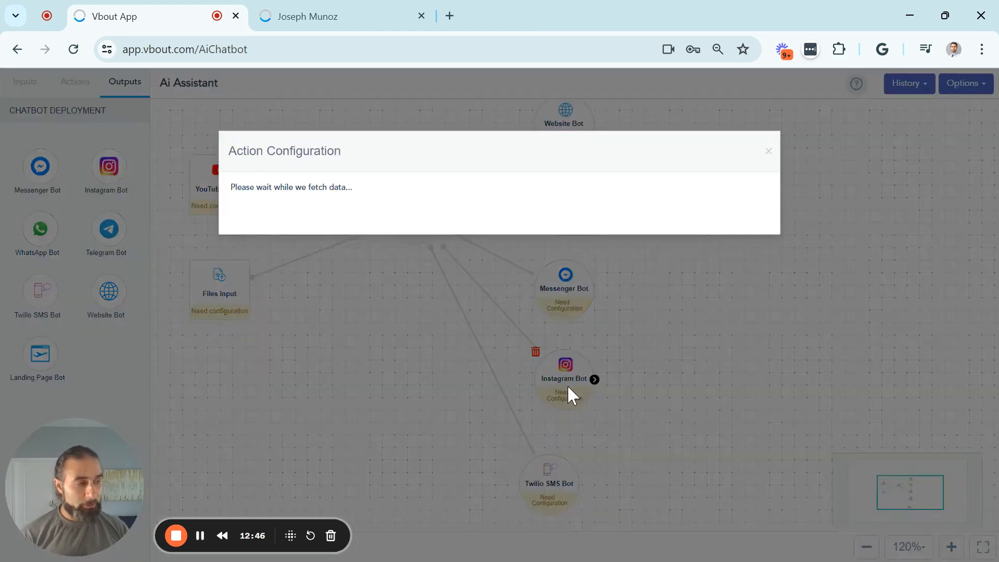
{"action": "left_click", "coordinate": [470, 304]}
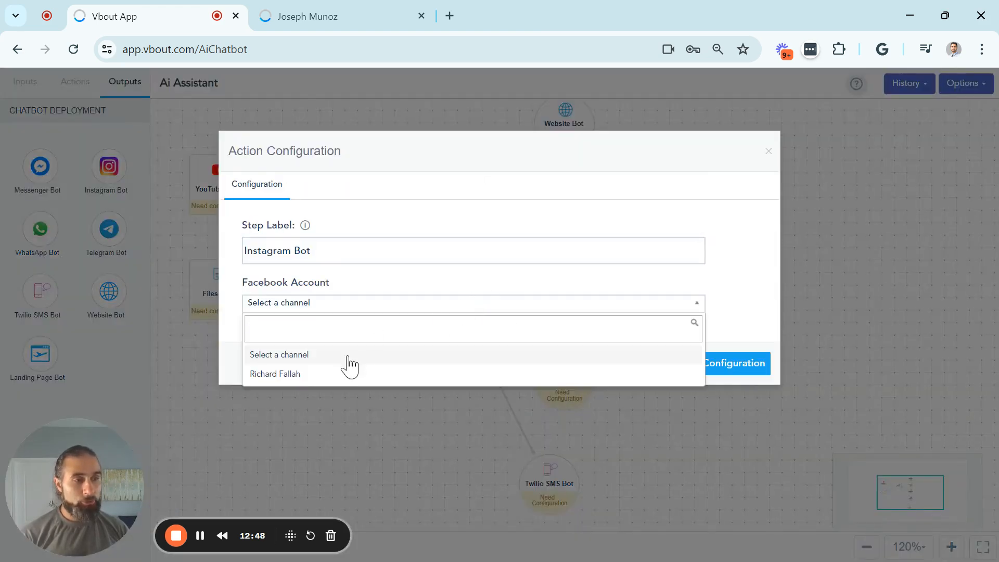
{"action": "left_click", "coordinate": [339, 375]}
{"action": "left_click", "coordinate": [343, 352]}
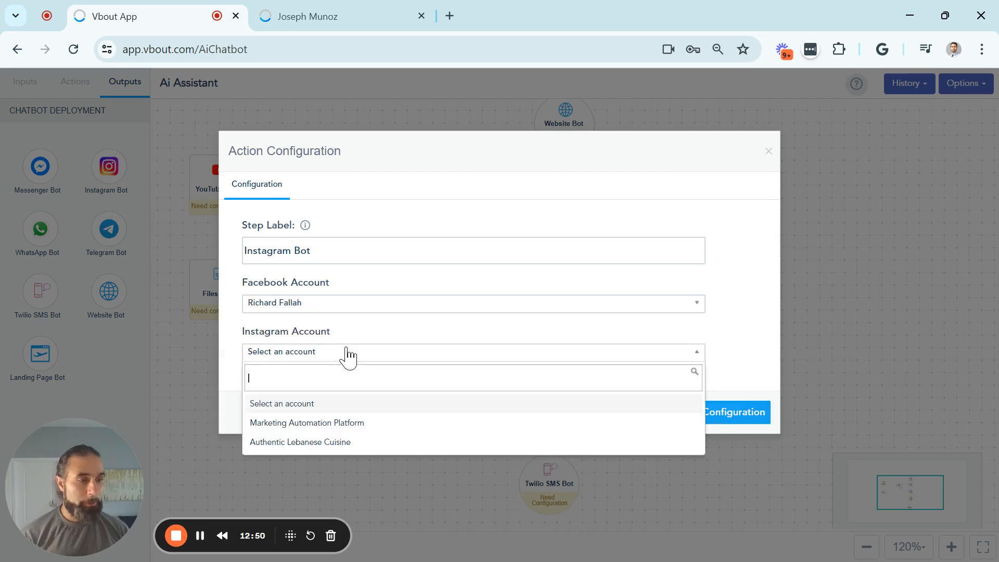
{"action": "left_click", "coordinate": [340, 423]}
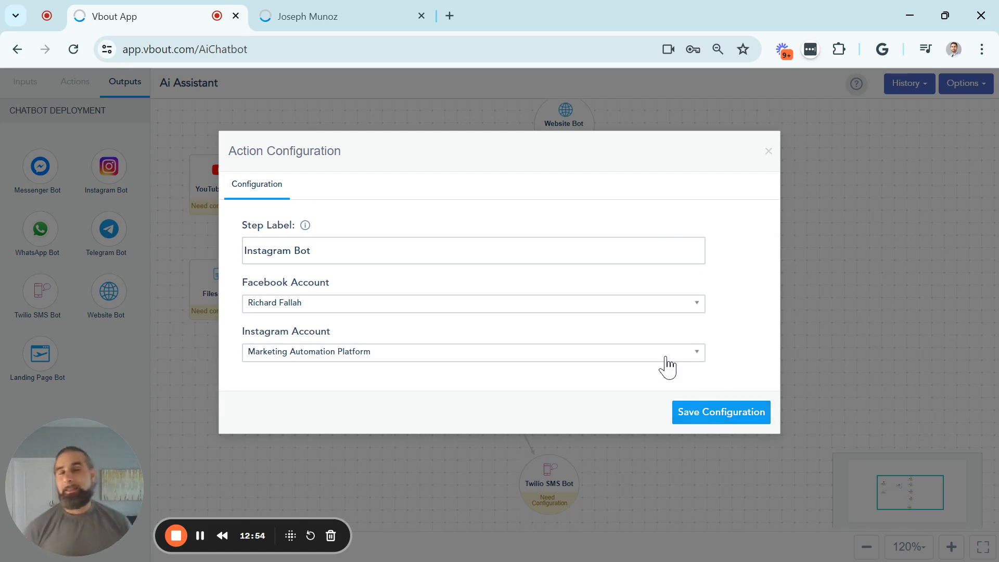
{"action": "left_click", "coordinate": [769, 152]}
Save the Ai Assistant chatbot flow and exit the builder to the list of chatbot flows
{"action": "left_click", "coordinate": [971, 86]}
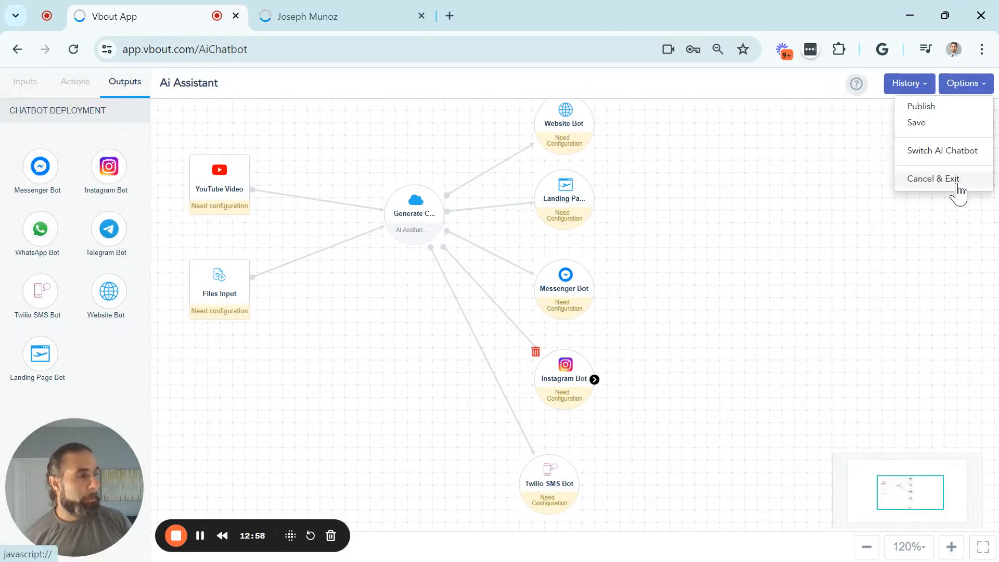
{"action": "left_click", "coordinate": [917, 124]}
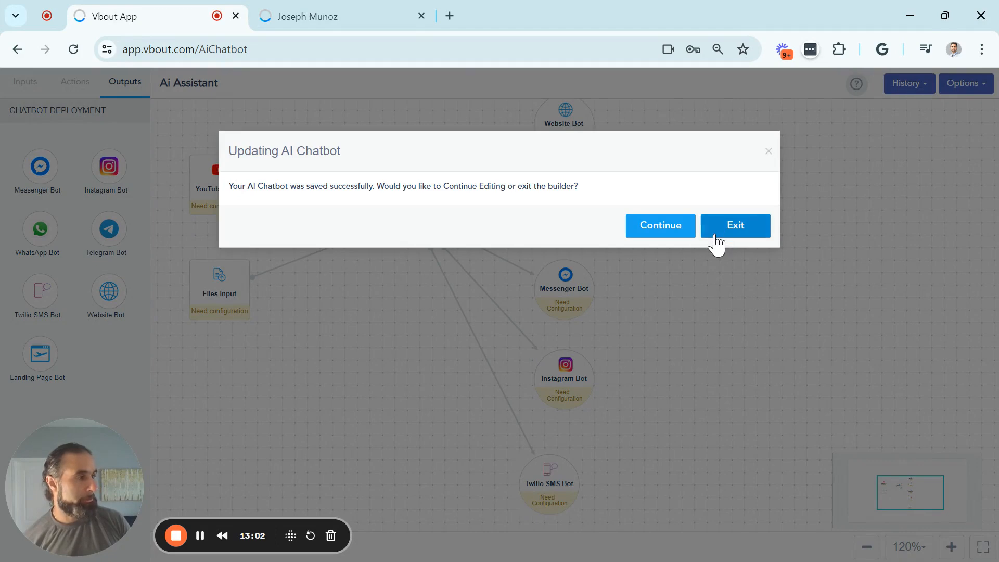
{"action": "left_click", "coordinate": [714, 234]}
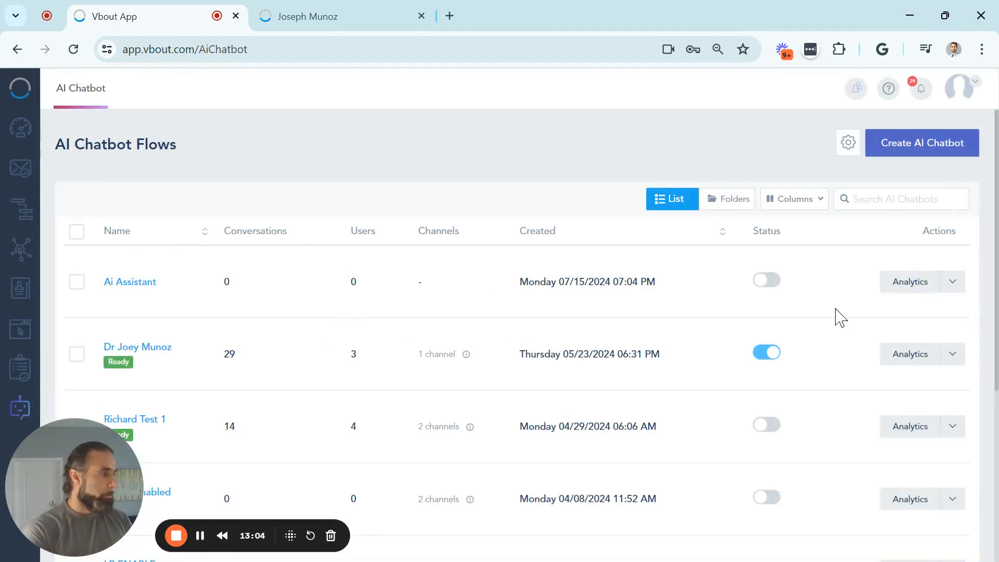
Open the analytics of the enabled chatbot and review its channel chart, overall conversation and cost figures, and landing page users
{"action": "left_click", "coordinate": [912, 358]}
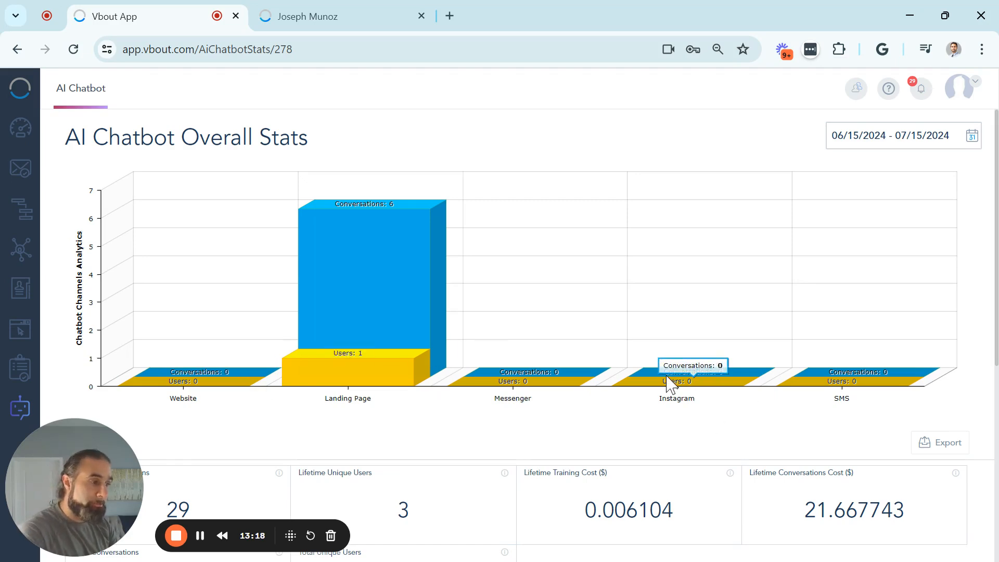
{"action": "scroll", "coordinate": [520, 375], "scroll_direction": "down", "scroll_amount": 6}
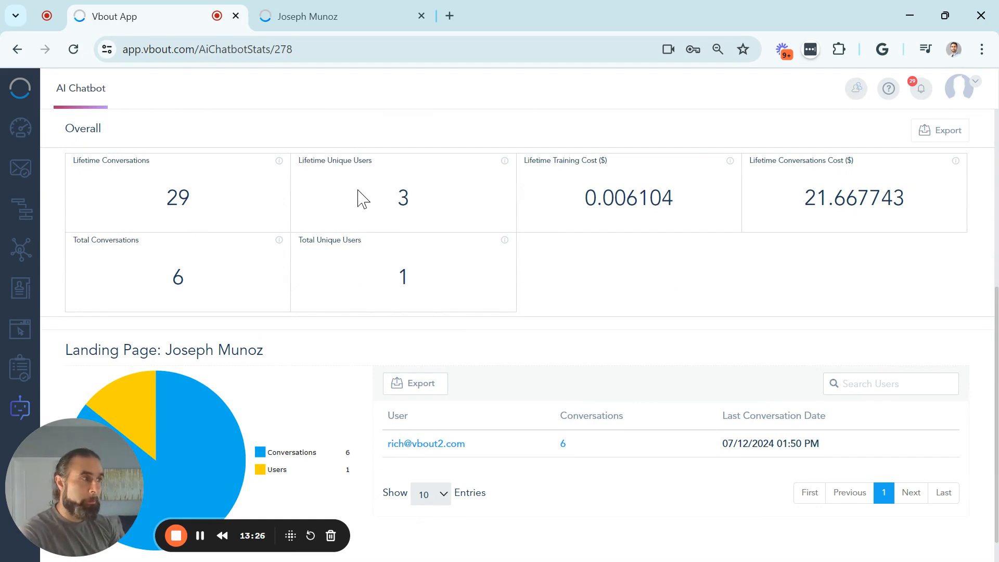
{"action": "scroll", "coordinate": [485, 214], "scroll_direction": "down", "scroll_amount": 1}
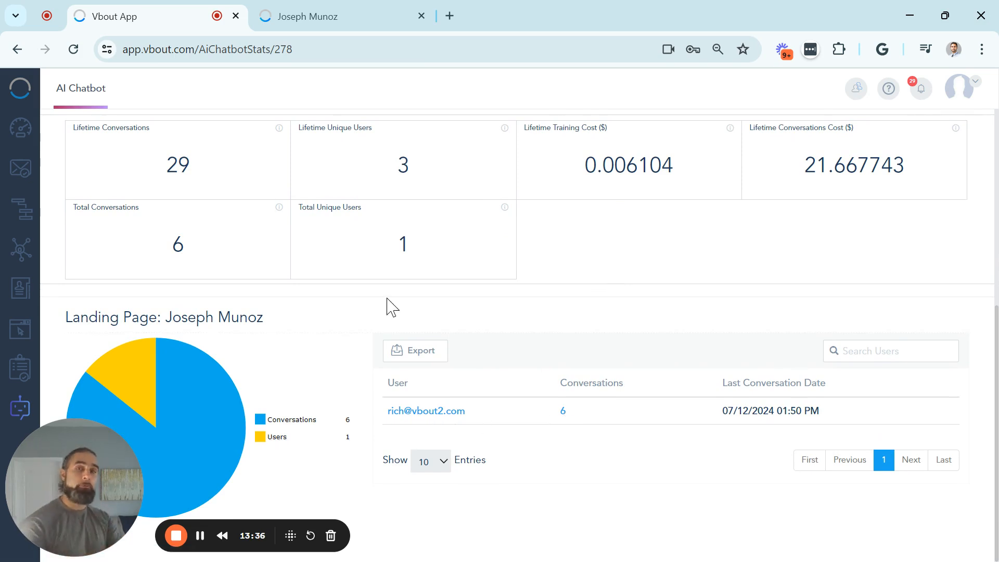
Open the landing page user's contact profile, review the activities and contact activity counts, and expand the "what is fitness" conversation details
{"action": "left_click", "coordinate": [457, 412]}
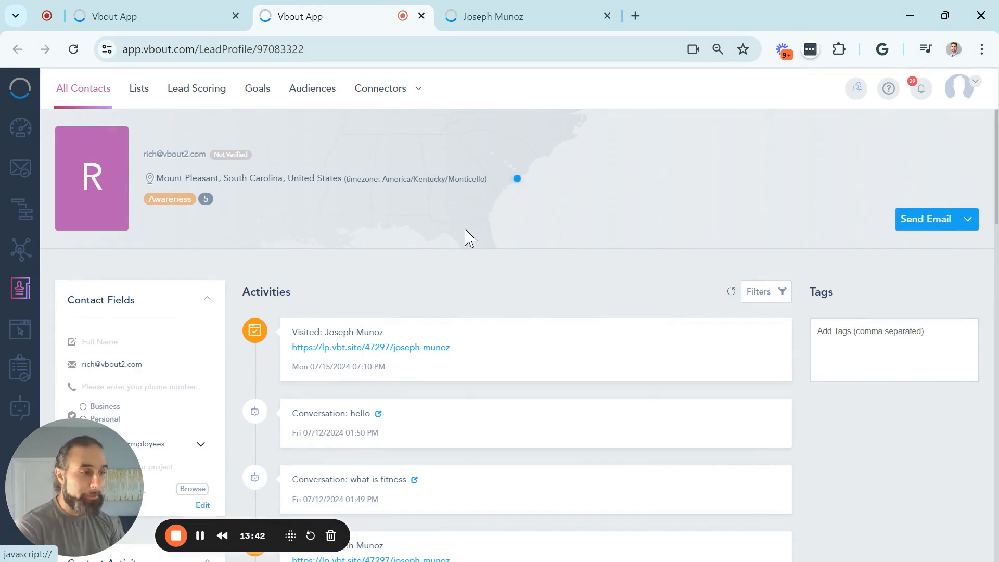
{"action": "scroll", "coordinate": [468, 241], "scroll_direction": "down", "scroll_amount": 3}
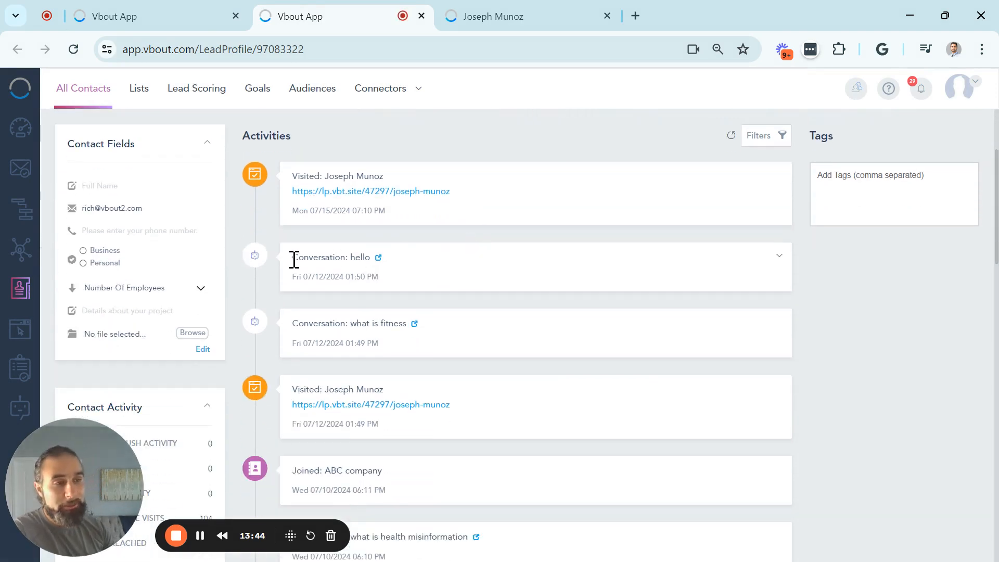
{"action": "scroll", "coordinate": [203, 333], "scroll_direction": "down", "scroll_amount": 10}
{"action": "scroll", "coordinate": [214, 363], "scroll_direction": "up", "scroll_amount": 1}
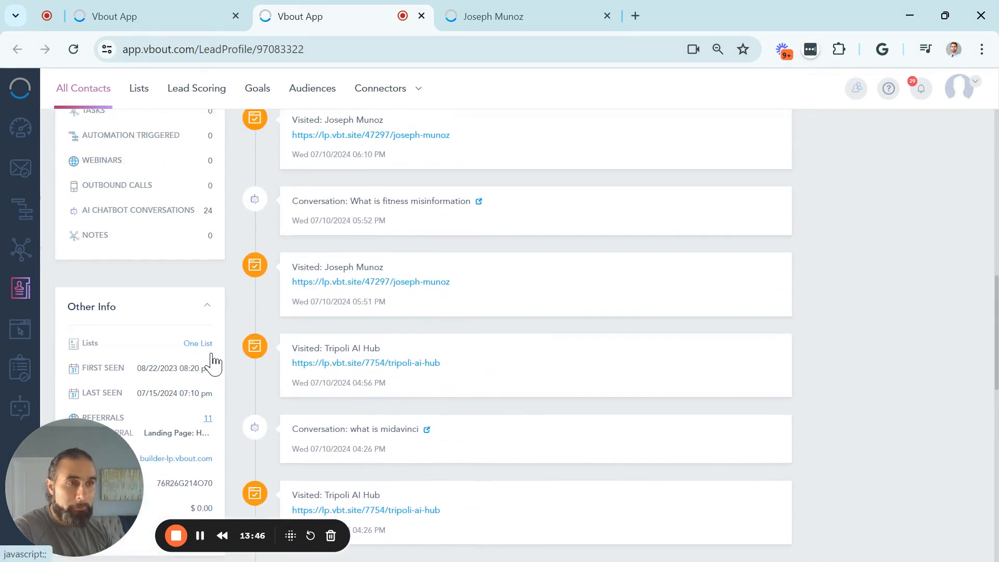
{"action": "scroll", "coordinate": [208, 338], "scroll_direction": "up", "scroll_amount": 3}
{"action": "left_click_drag", "start_coordinate": [221, 410], "coordinate": [86, 183]}
{"action": "scroll", "coordinate": [85, 238], "scroll_direction": "up", "scroll_amount": 3}
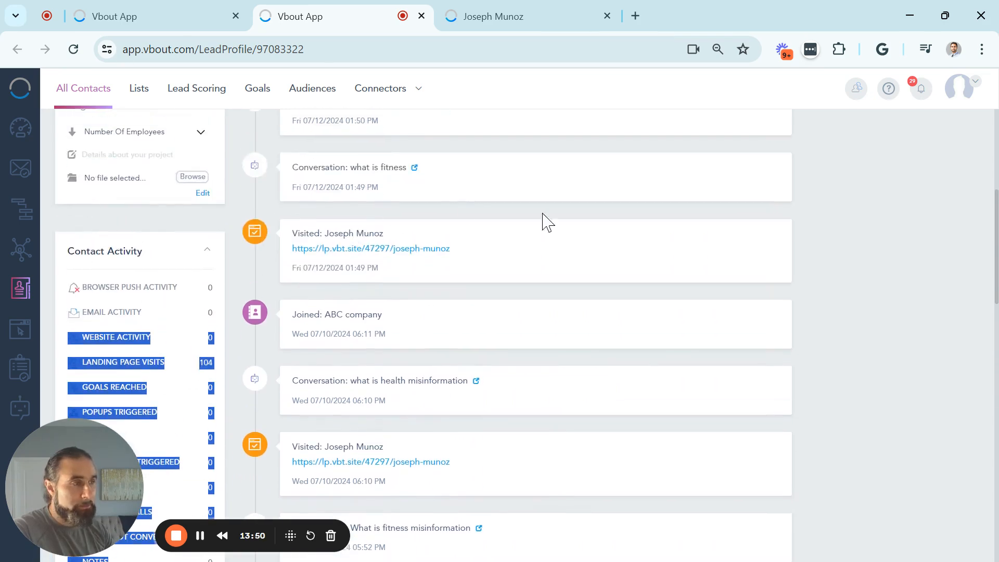
{"action": "scroll", "coordinate": [720, 216], "scroll_direction": "up", "scroll_amount": 2}
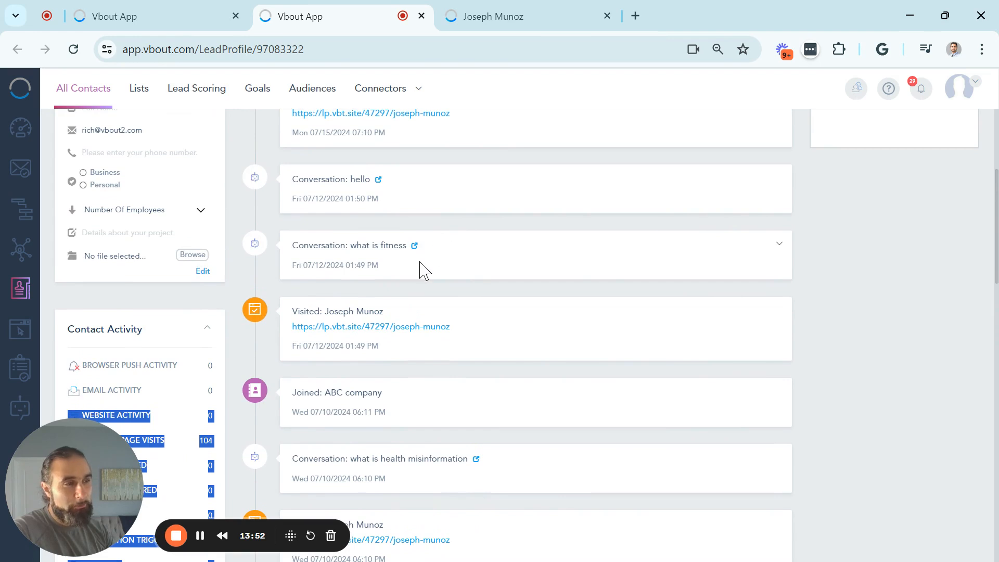
{"action": "left_click", "coordinate": [779, 245]}
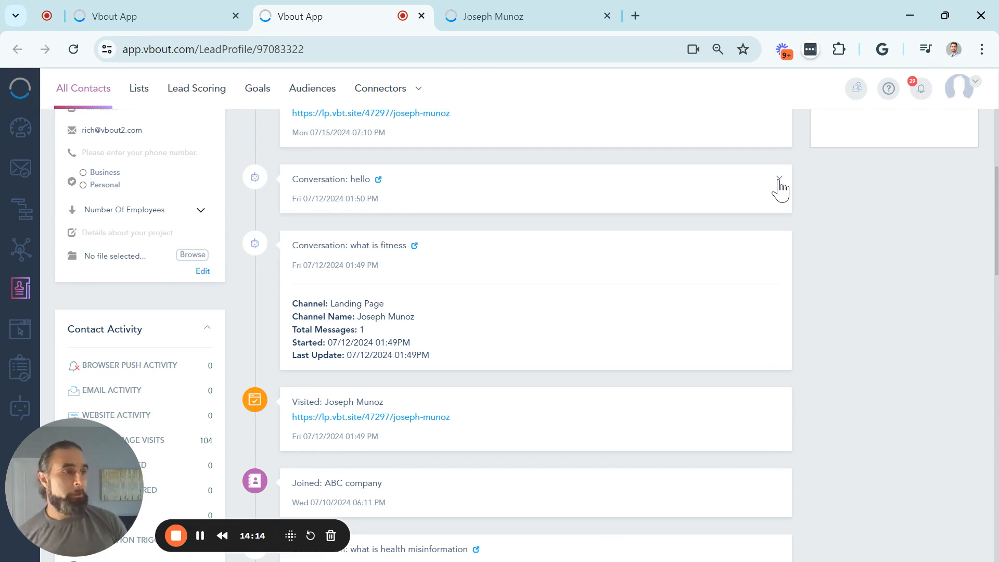
Filter the contact's activities to AI Chatbot Activities and expand the details of the "hello" conversation
{"action": "scroll", "coordinate": [780, 189], "scroll_direction": "up", "scroll_amount": 2}
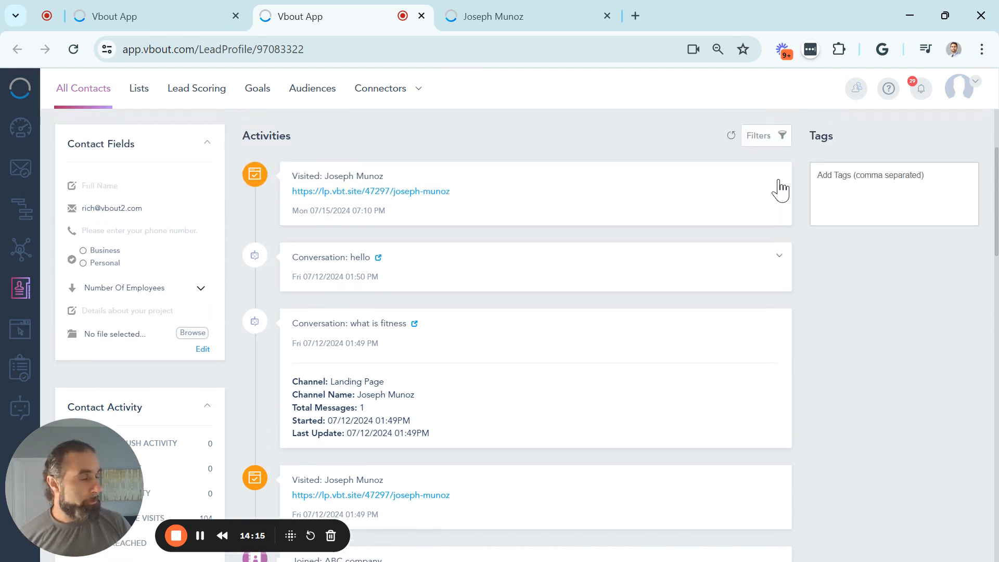
{"action": "left_click", "coordinate": [778, 136]}
{"action": "scroll", "coordinate": [718, 348], "scroll_direction": "down", "scroll_amount": 5}
{"action": "scroll", "coordinate": [720, 350], "scroll_direction": "up", "scroll_amount": 3}
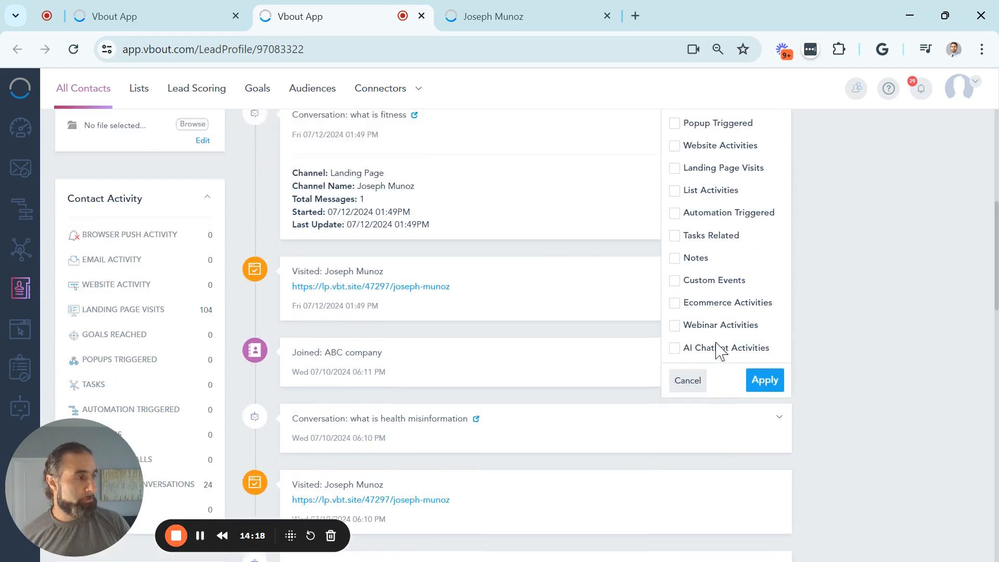
{"action": "left_click", "coordinate": [674, 400]}
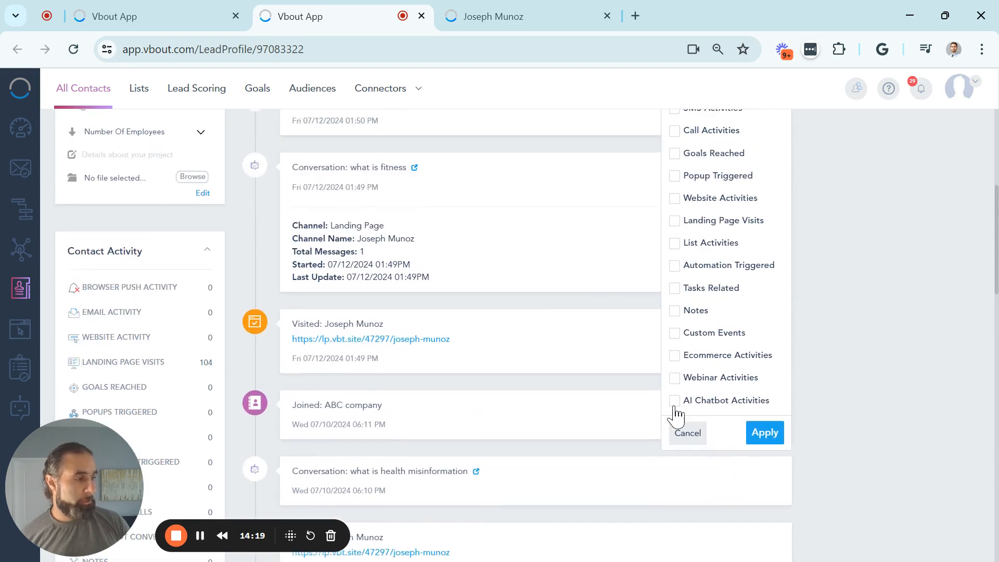
{"action": "left_click", "coordinate": [760, 437]}
{"action": "scroll", "coordinate": [587, 258], "scroll_direction": "up", "scroll_amount": 3}
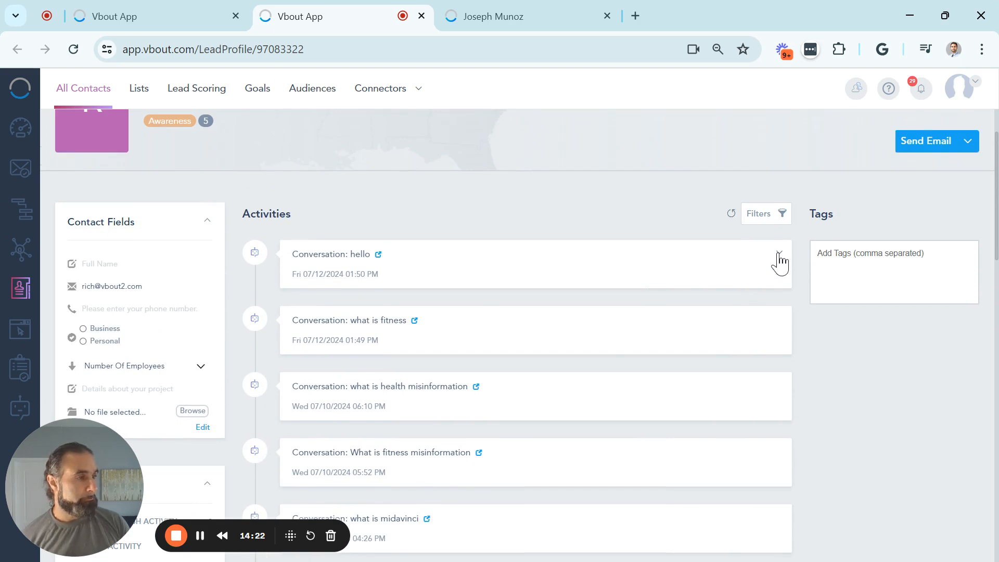
{"action": "left_click", "coordinate": [779, 253]}
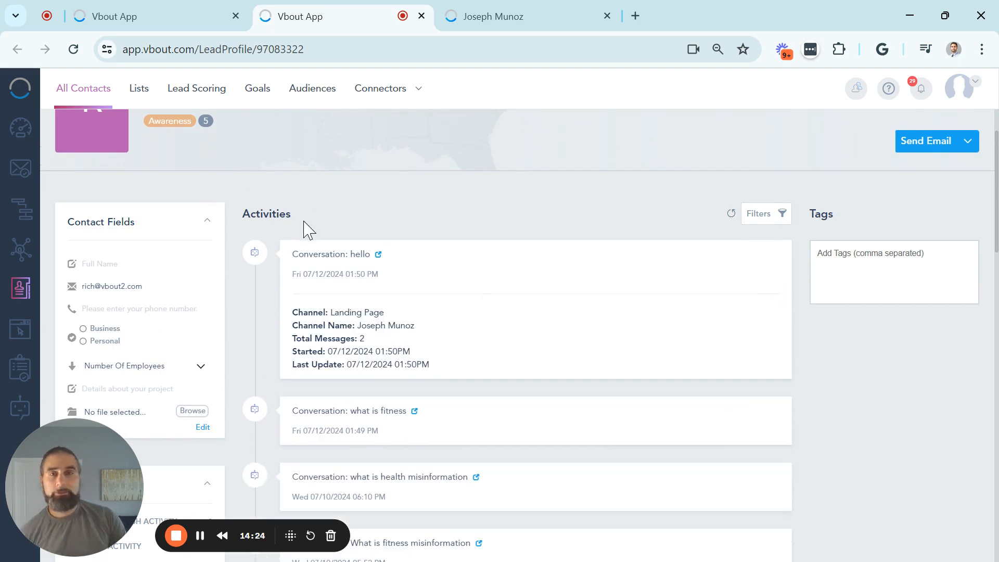
{"action": "scroll", "coordinate": [387, 223], "scroll_direction": "up", "scroll_amount": 2}
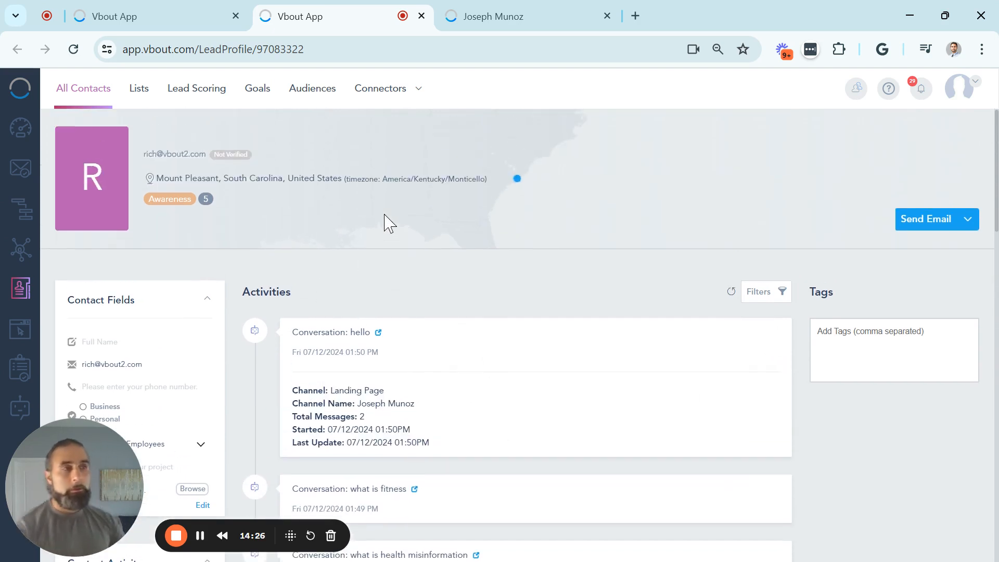